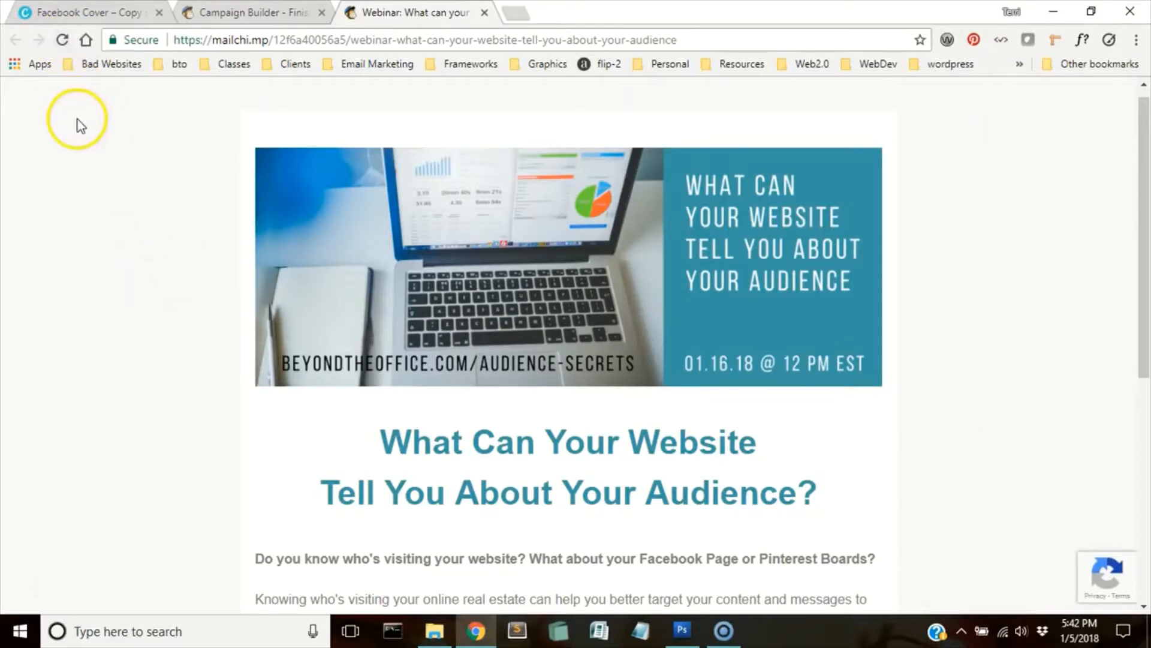
Step: Switch to Canva, leave the open webinar design and open the template library
{"action": "left_click", "coordinate": [76, 12]}
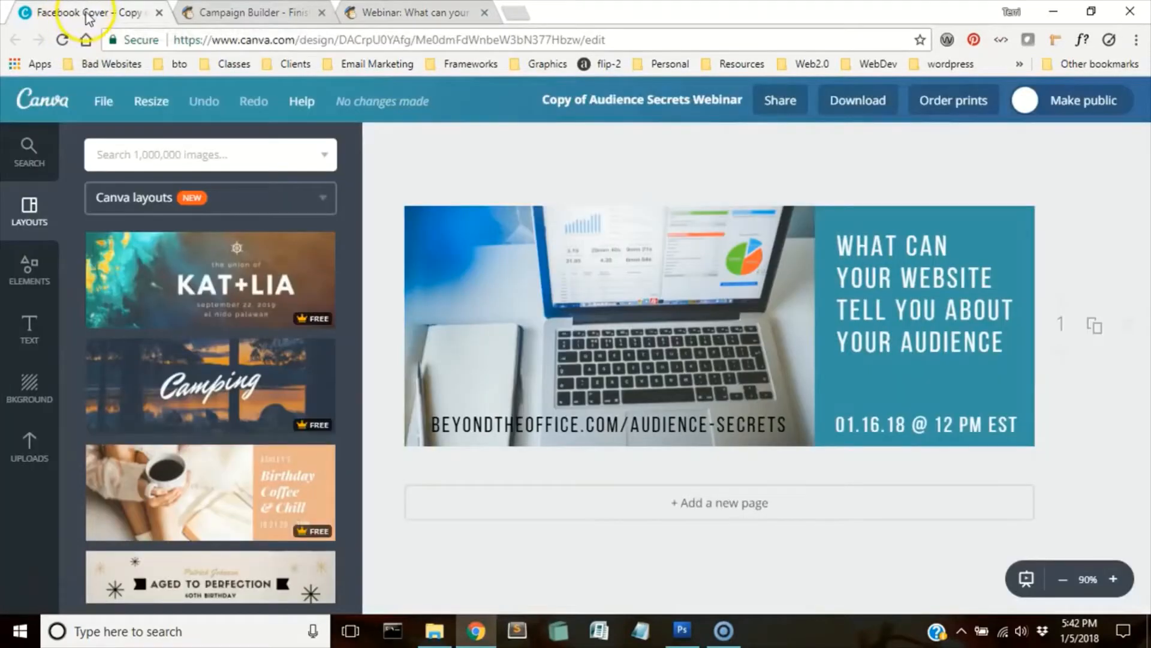
{"action": "left_click", "coordinate": [104, 103]}
{"action": "left_click", "coordinate": [56, 100]}
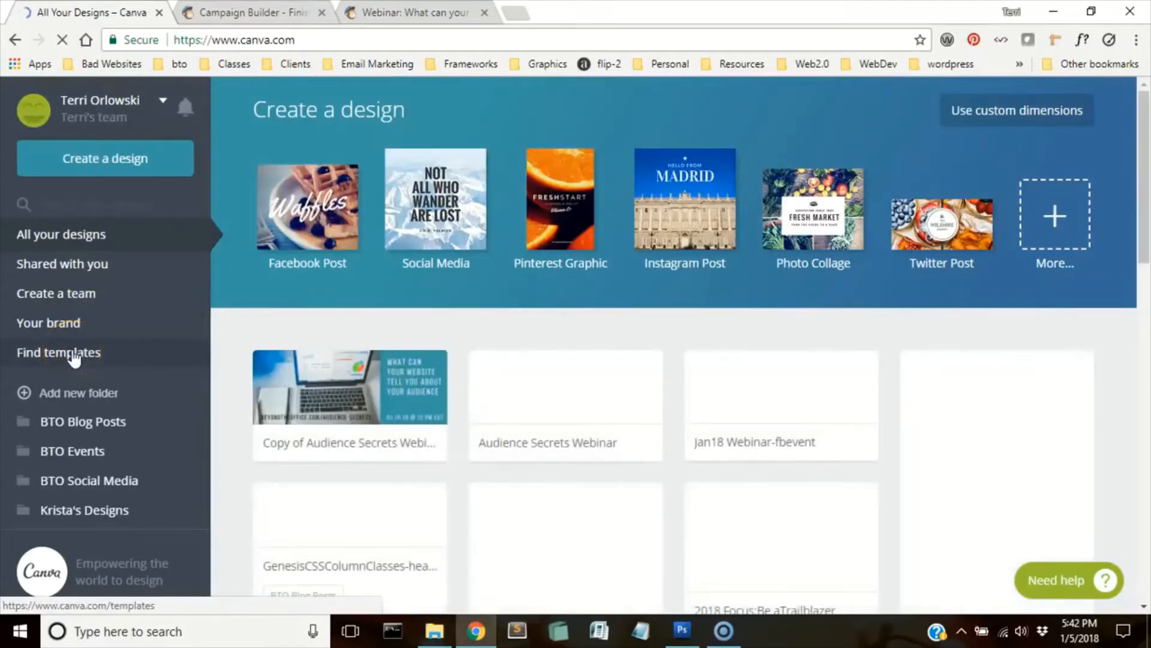
{"action": "left_click", "coordinate": [74, 355]}
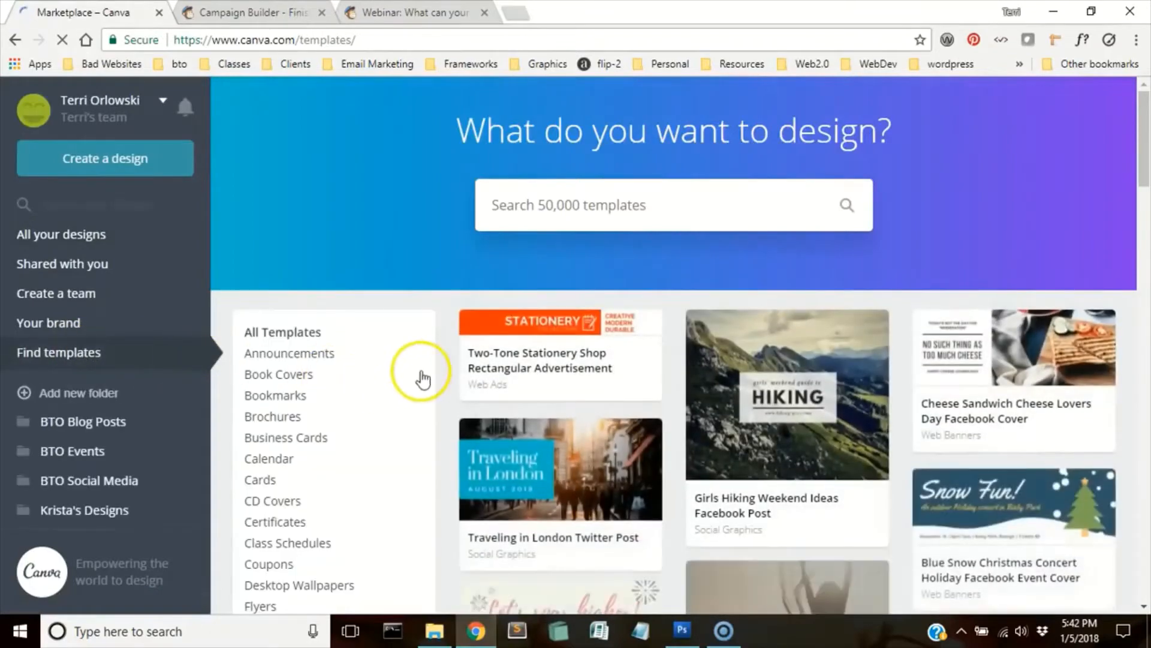
Step: Narrow the template library to Facebook Covers within the Web Banners category
{"action": "scroll", "coordinate": [423, 422], "scroll_direction": "down", "scroll_amount": 6}
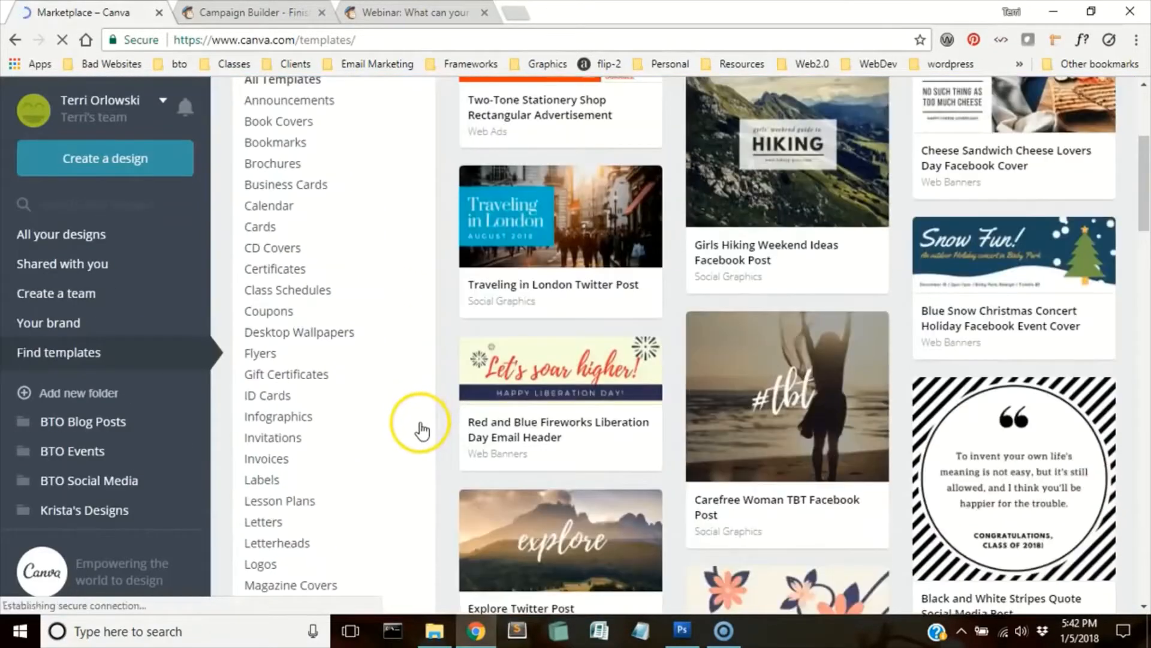
{"action": "scroll", "coordinate": [422, 432], "scroll_direction": "down", "scroll_amount": 8}
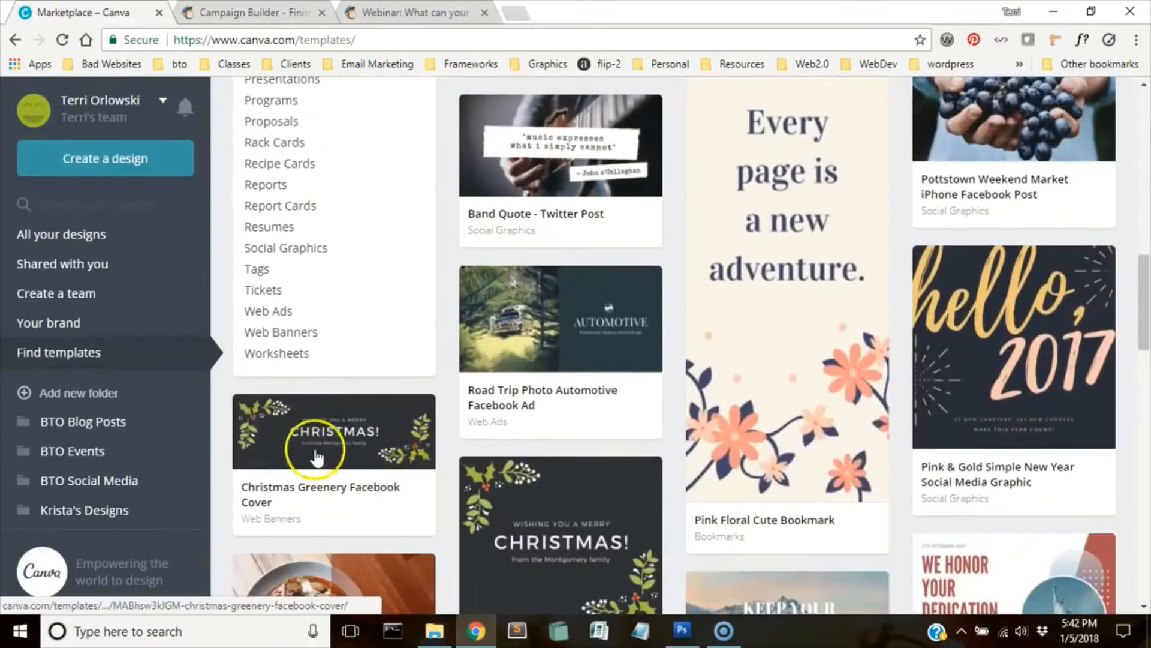
{"action": "left_click", "coordinate": [300, 332]}
{"action": "scroll", "coordinate": [384, 363], "scroll_direction": "down", "scroll_amount": 1}
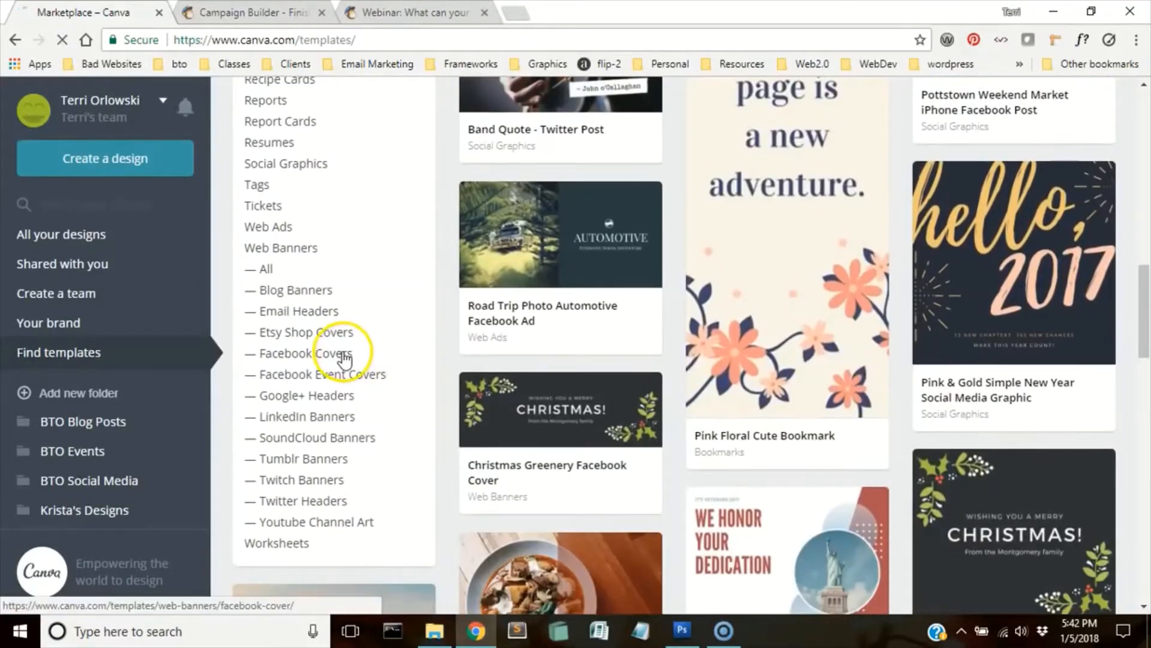
{"action": "left_click", "coordinate": [345, 358]}
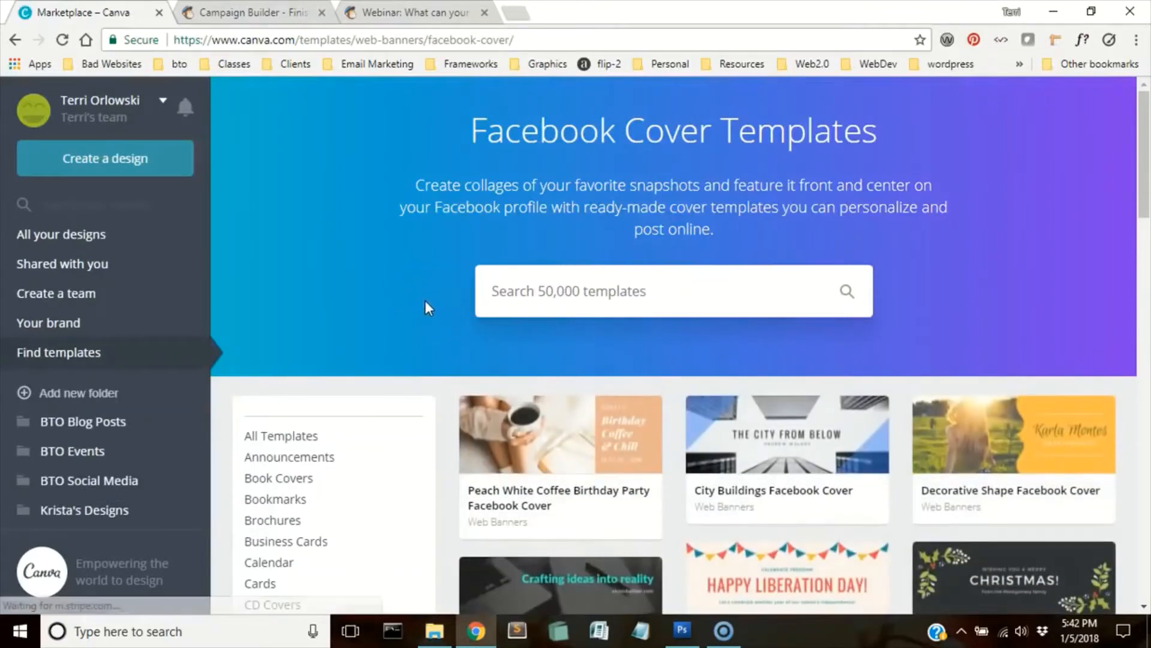
Step: Find the Fireworks New Year Facebook Cover template and open it for editing
{"action": "scroll", "coordinate": [429, 300], "scroll_direction": "down", "scroll_amount": 1}
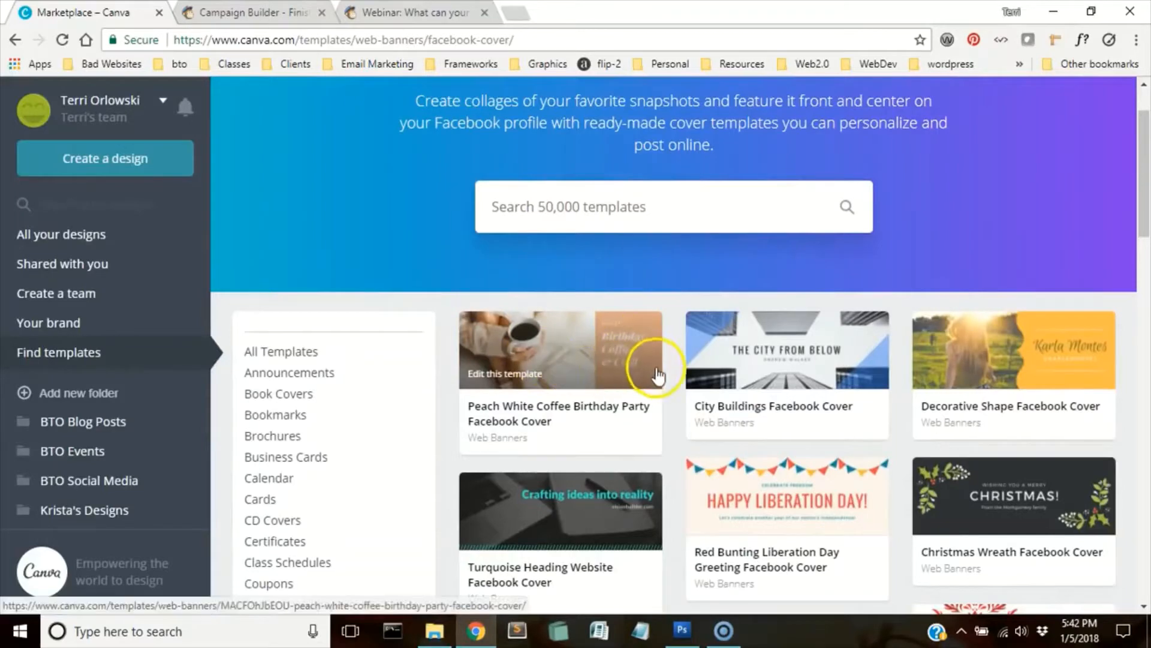
{"action": "scroll", "coordinate": [668, 396], "scroll_direction": "down", "scroll_amount": 1}
{"action": "scroll", "coordinate": [670, 410], "scroll_direction": "down", "scroll_amount": 1}
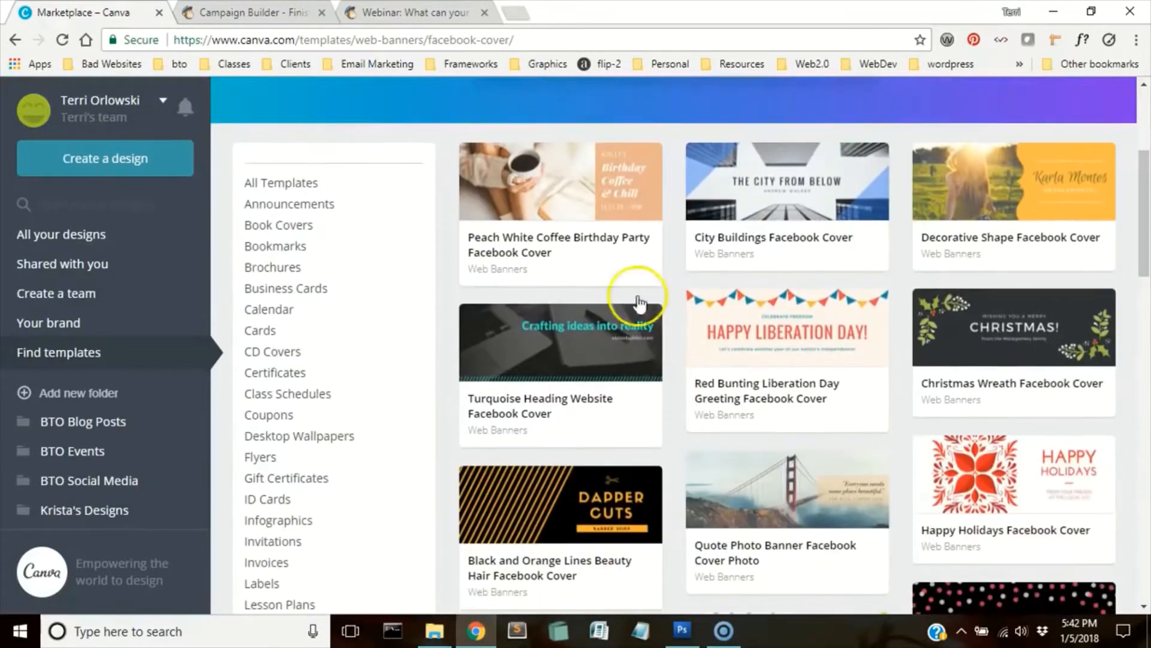
{"action": "scroll", "coordinate": [678, 233], "scroll_direction": "down", "scroll_amount": 8}
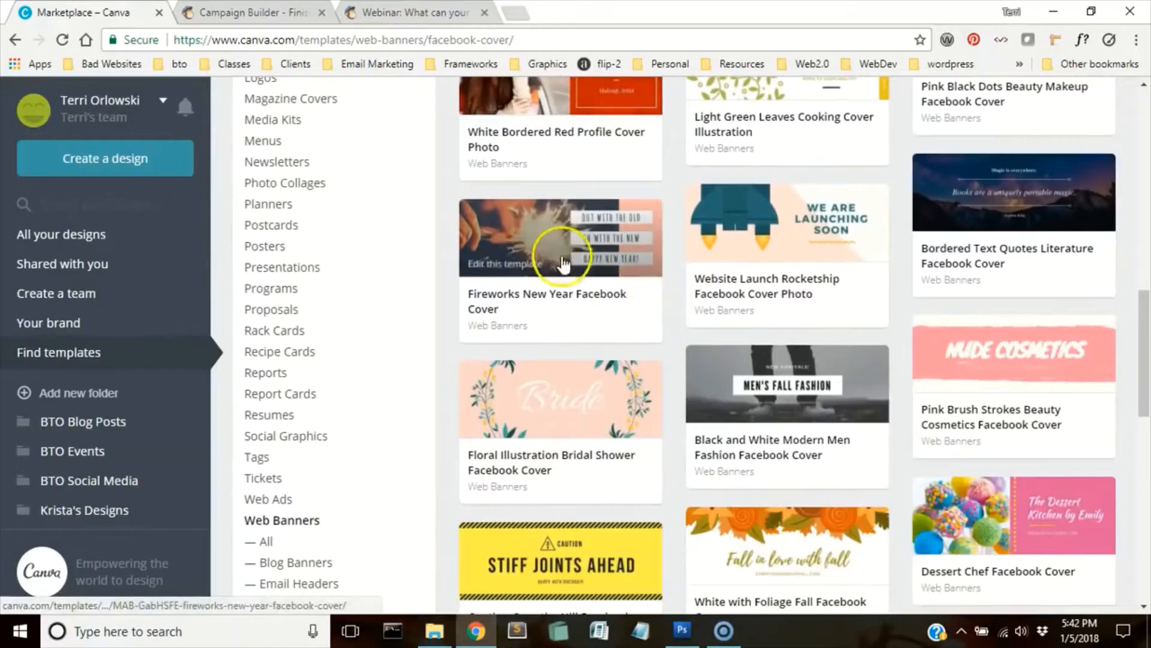
{"action": "left_click", "coordinate": [534, 235]}
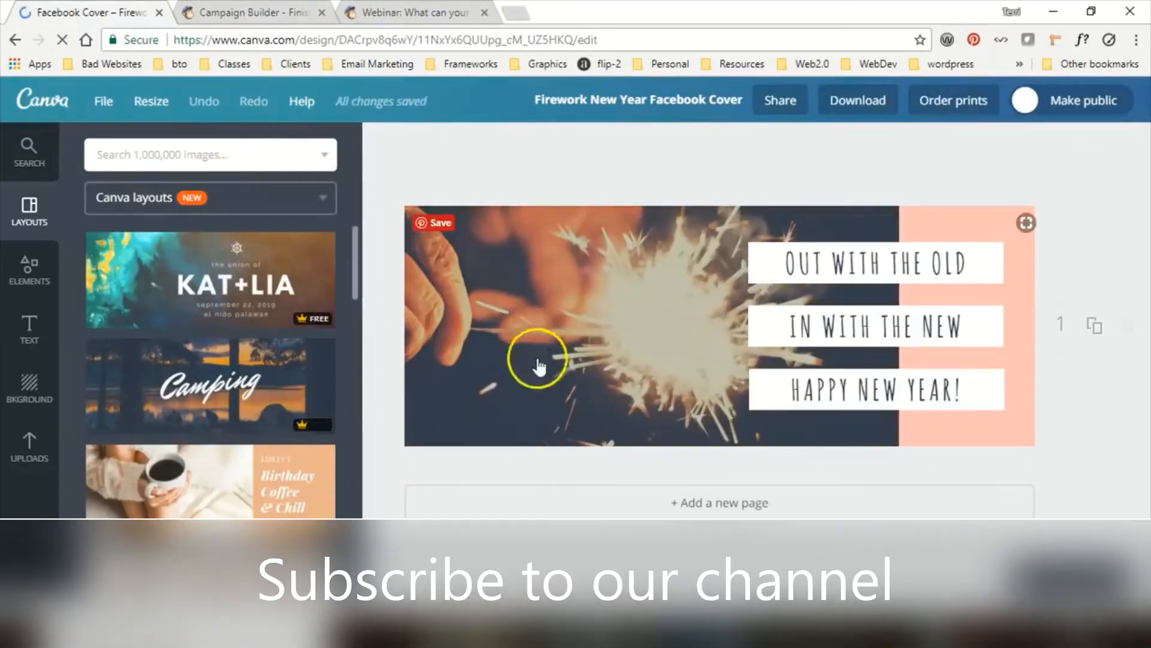
Step: Replace the sparkler photo in the cover with the uploaded photo of the laptop and notebook
{"action": "scroll", "coordinate": [244, 398], "scroll_direction": "down", "scroll_amount": 5}
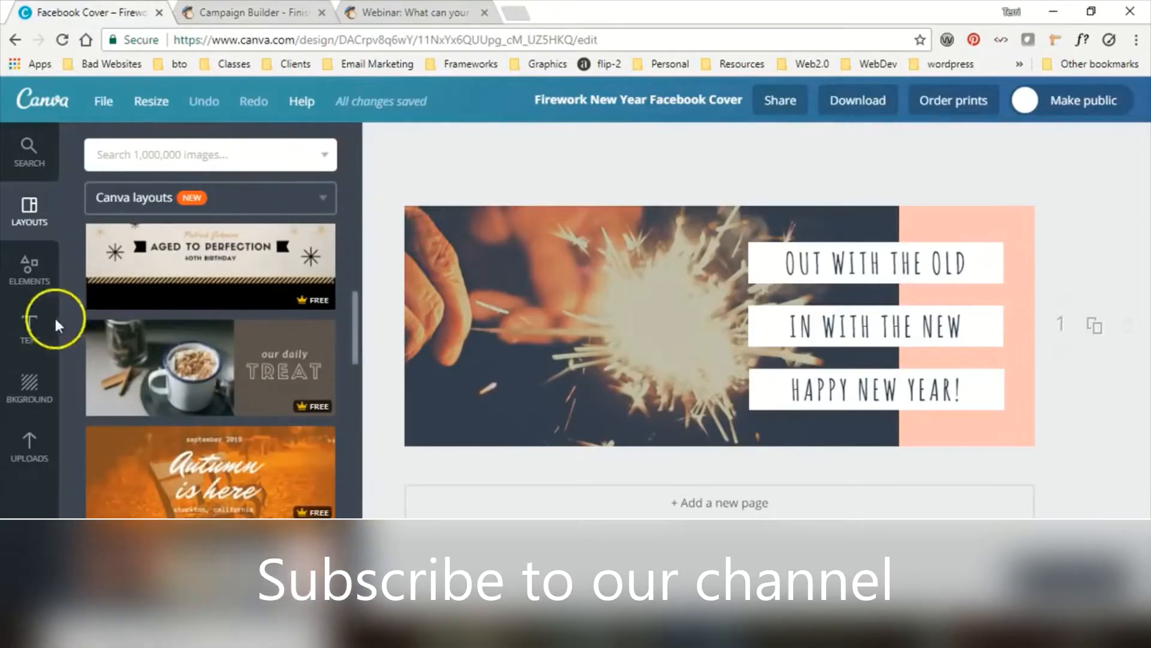
{"action": "left_click", "coordinate": [38, 441]}
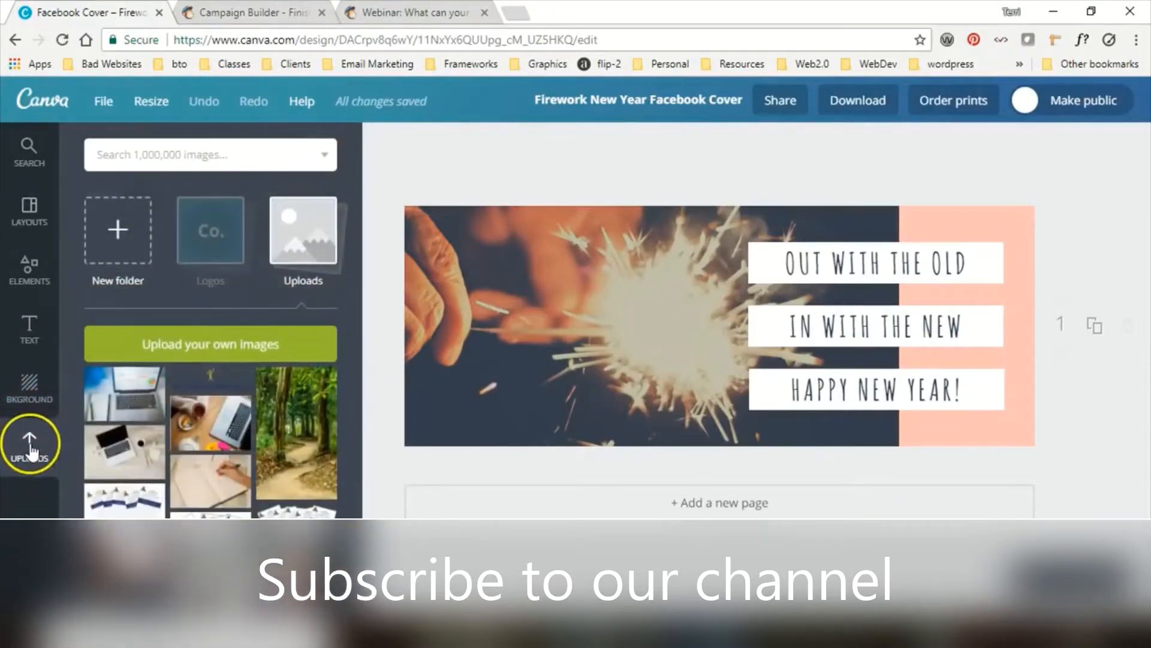
{"action": "scroll", "coordinate": [215, 480], "scroll_direction": "down", "scroll_amount": 1}
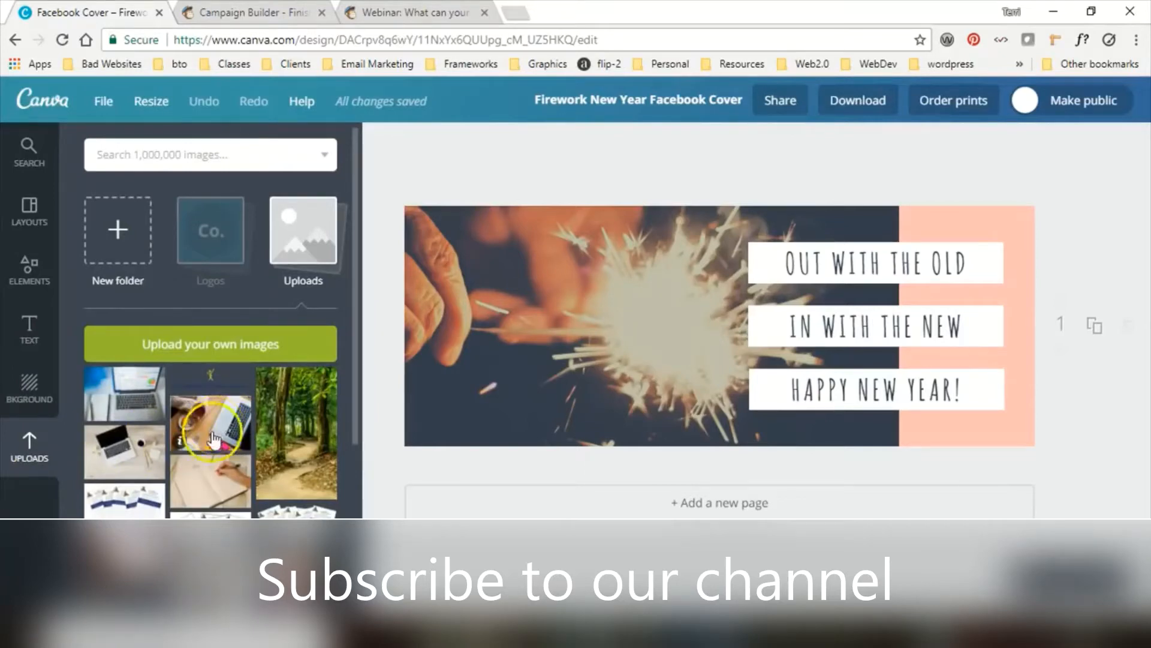
{"action": "left_click", "coordinate": [128, 386]}
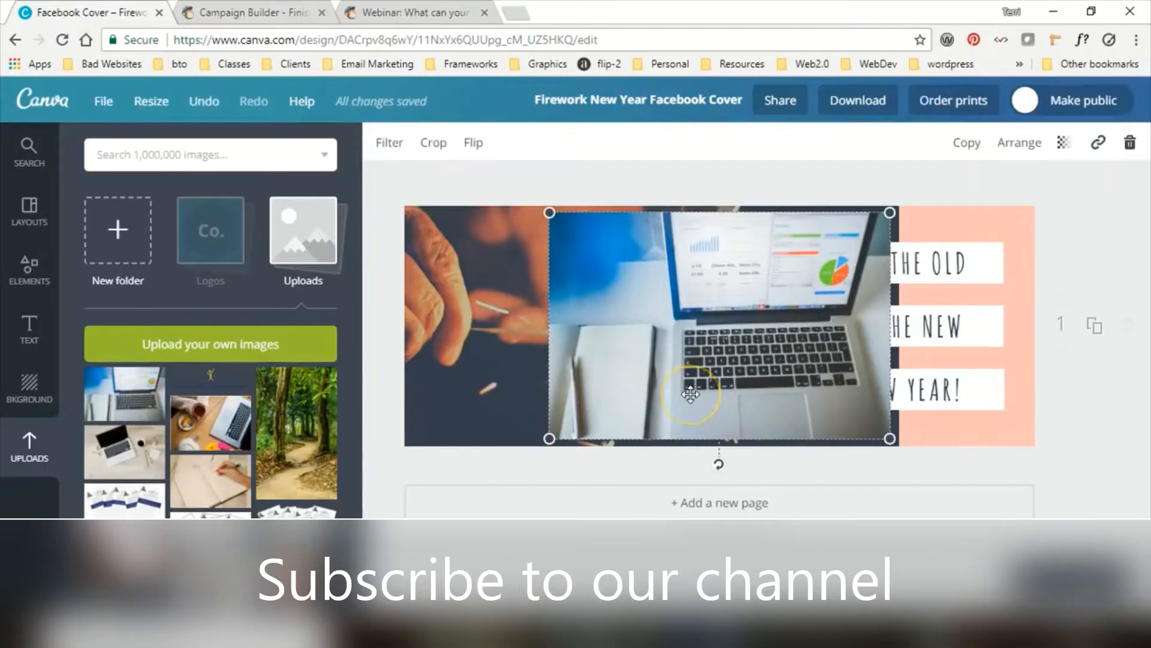
{"action": "key", "text": "Delete"}
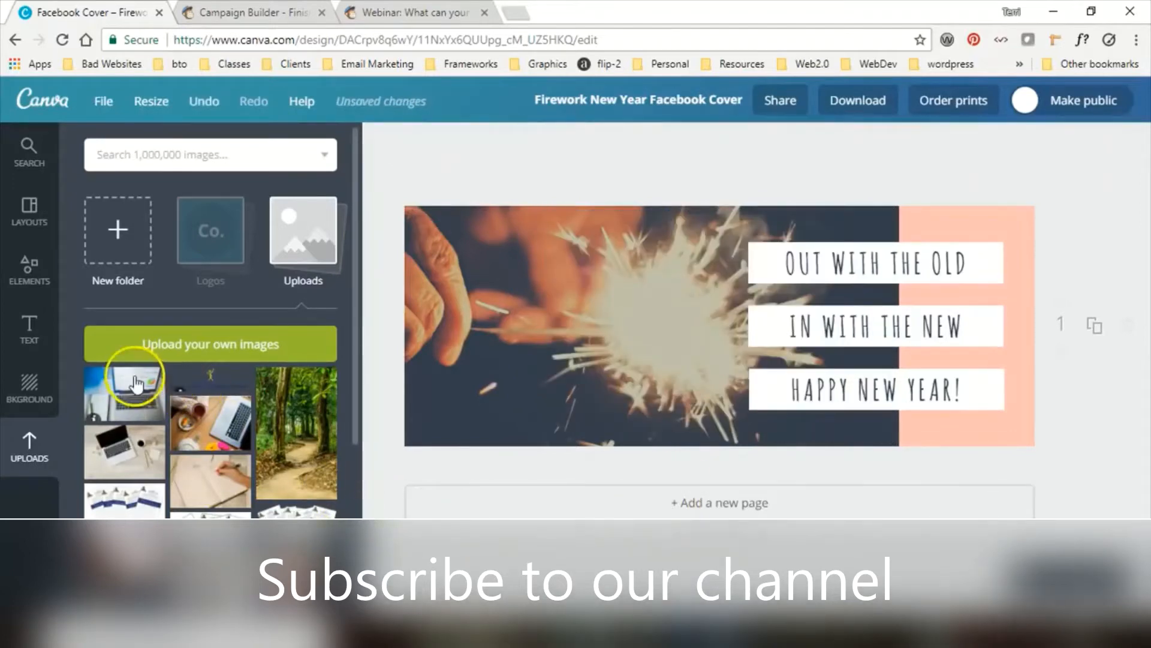
{"action": "left_click_drag", "start_coordinate": [129, 368], "coordinate": [627, 336]}
{"action": "left_click", "coordinate": [627, 318]}
{"action": "key", "text": "Up"}
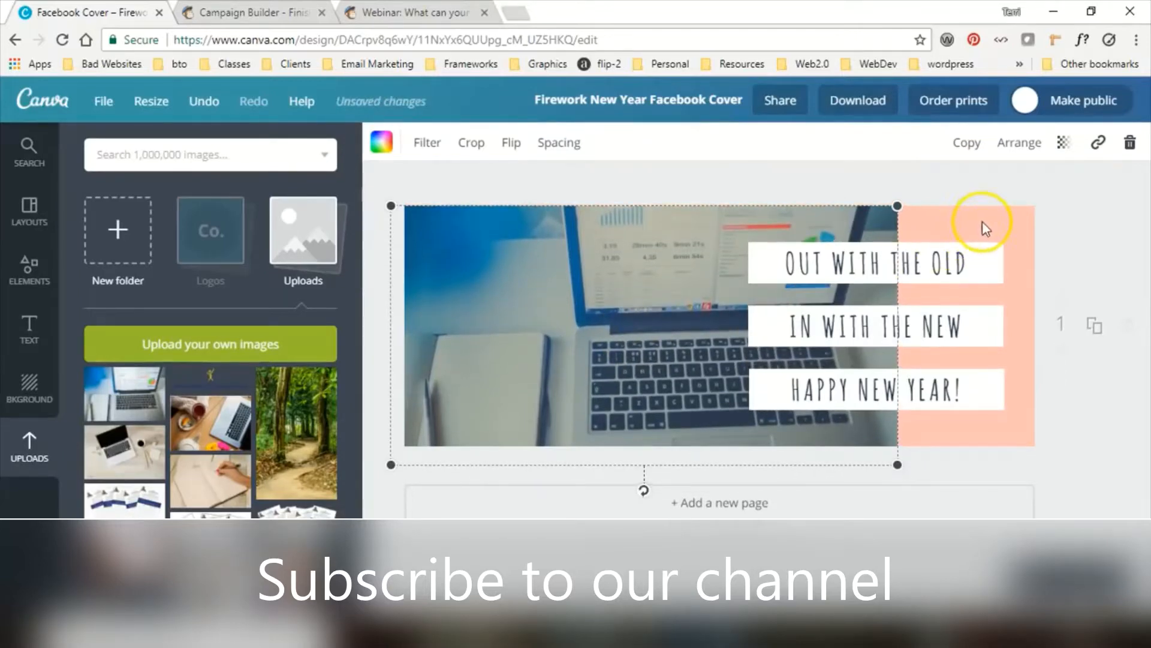
Step: Recolor the cover's peach background with the teal brand color
{"action": "left_click", "coordinate": [1020, 226]}
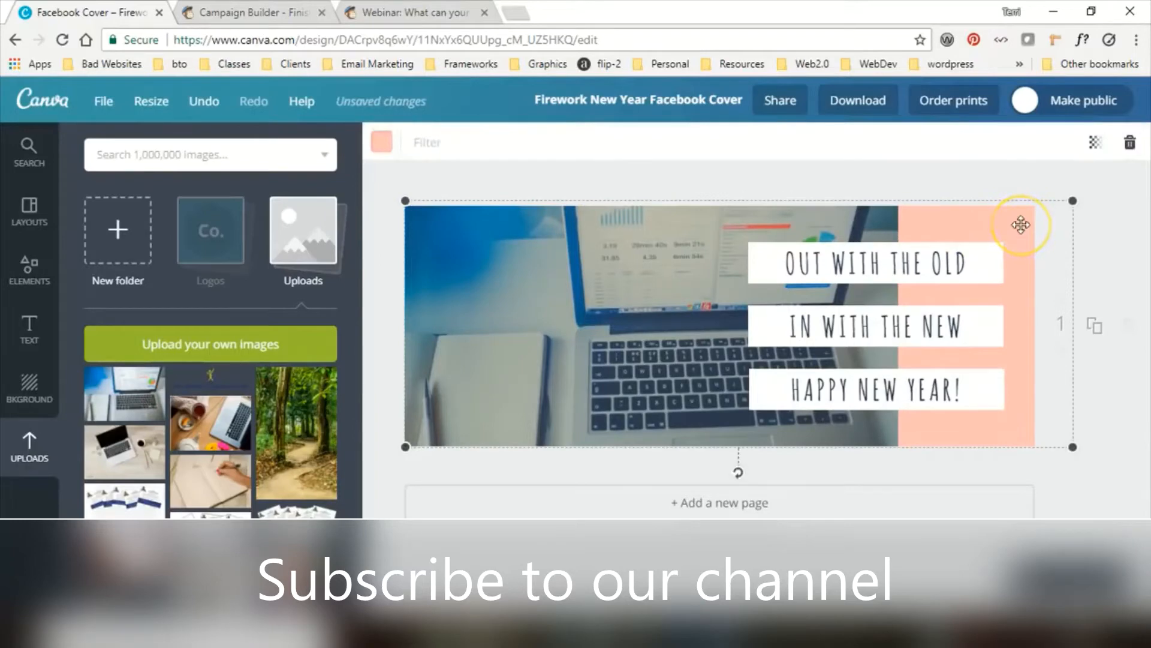
{"action": "left_click", "coordinate": [382, 150]}
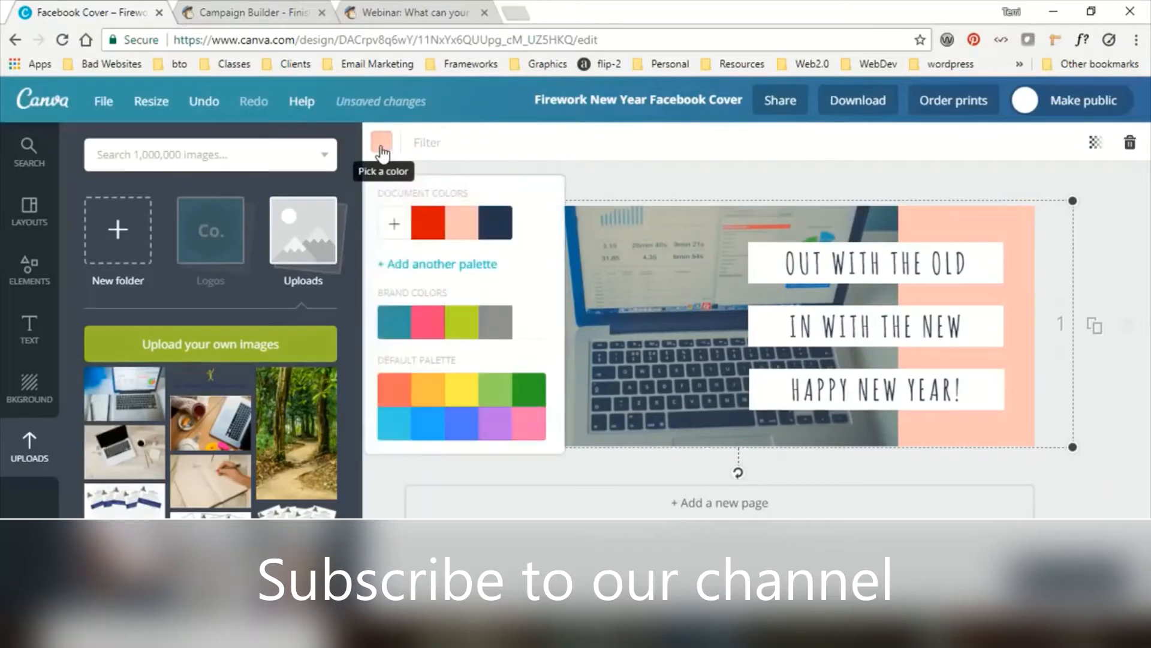
{"action": "left_click", "coordinate": [392, 333]}
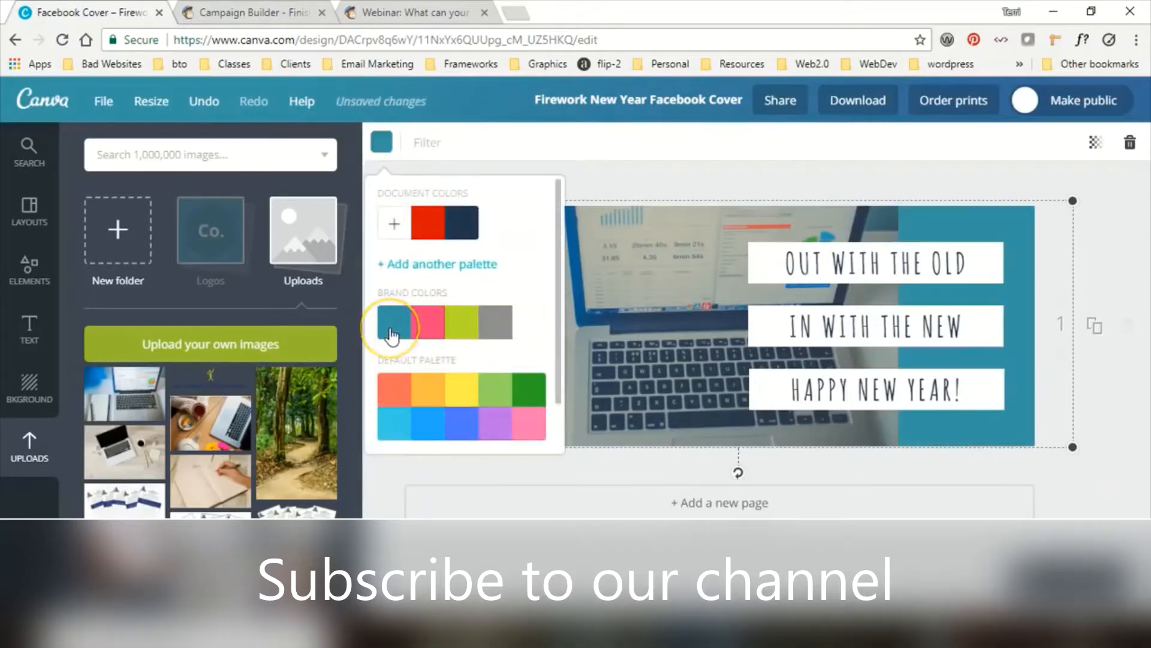
{"action": "left_click", "coordinate": [959, 191]}
Step: Replace the first text line, "Out with the old", with "LEARN WHAT YOU"
{"action": "left_click", "coordinate": [804, 260]}
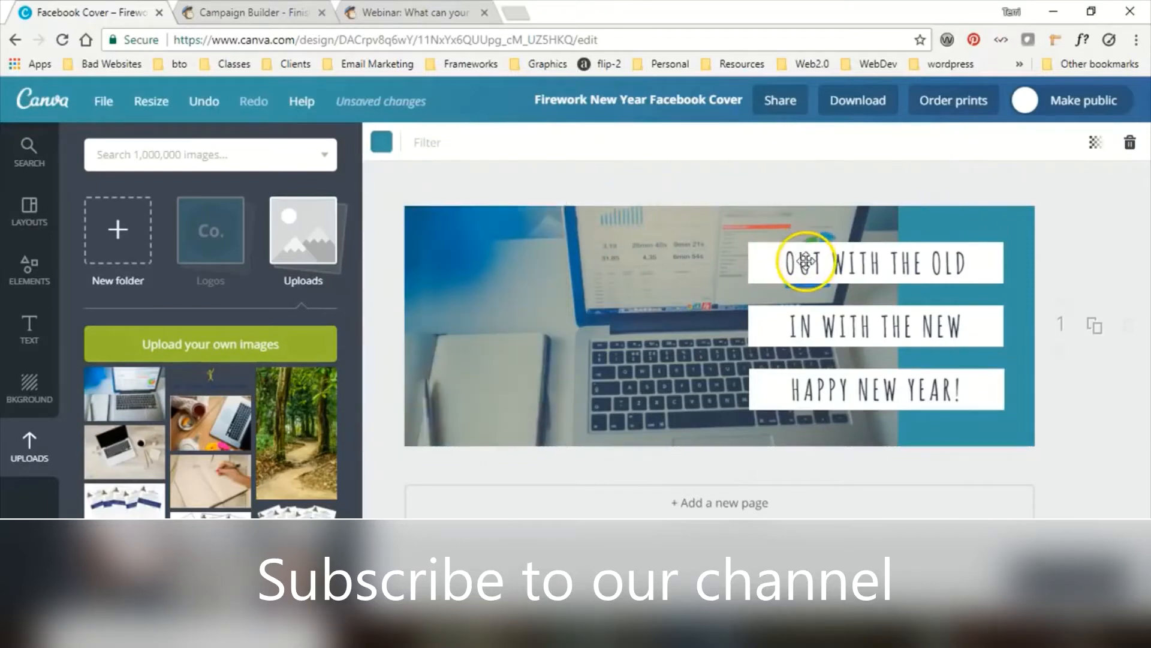
{"action": "triple_click", "coordinate": [861, 264]}
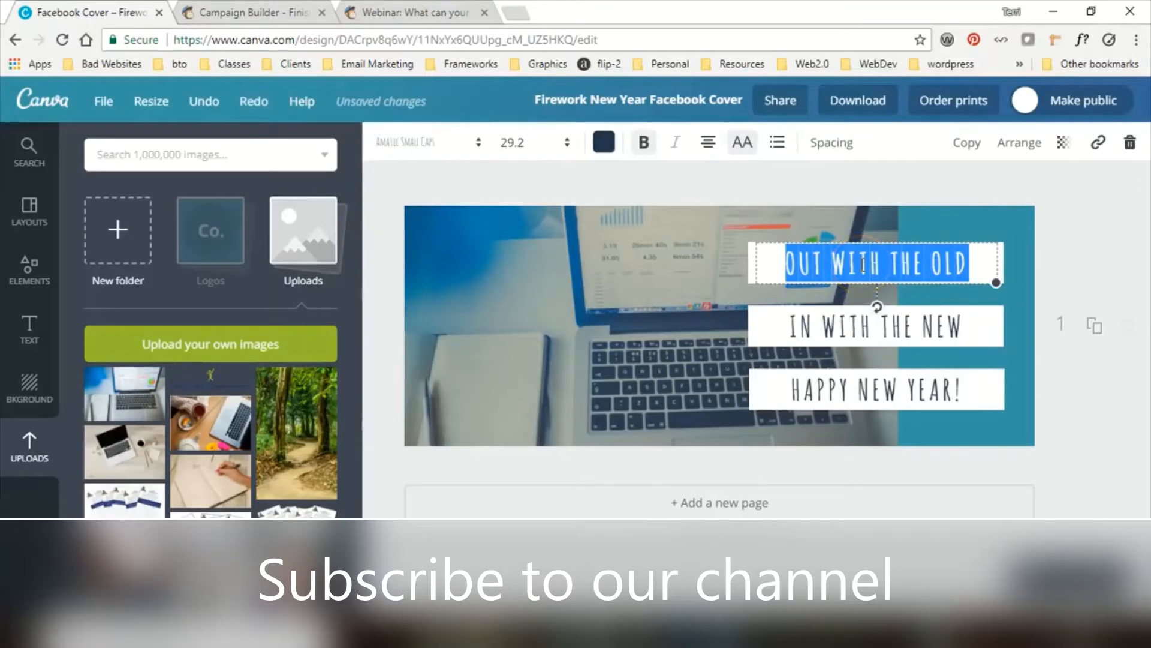
{"action": "type", "text": "LEARN"}
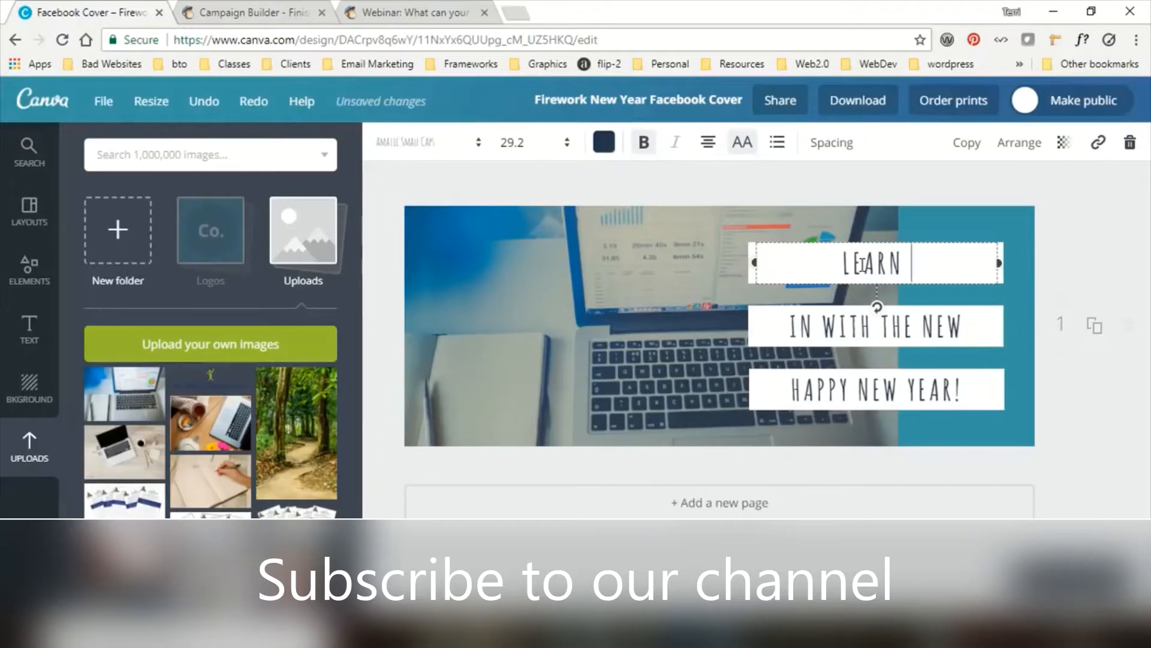
{"action": "type", "text": "WHAT YOU"}
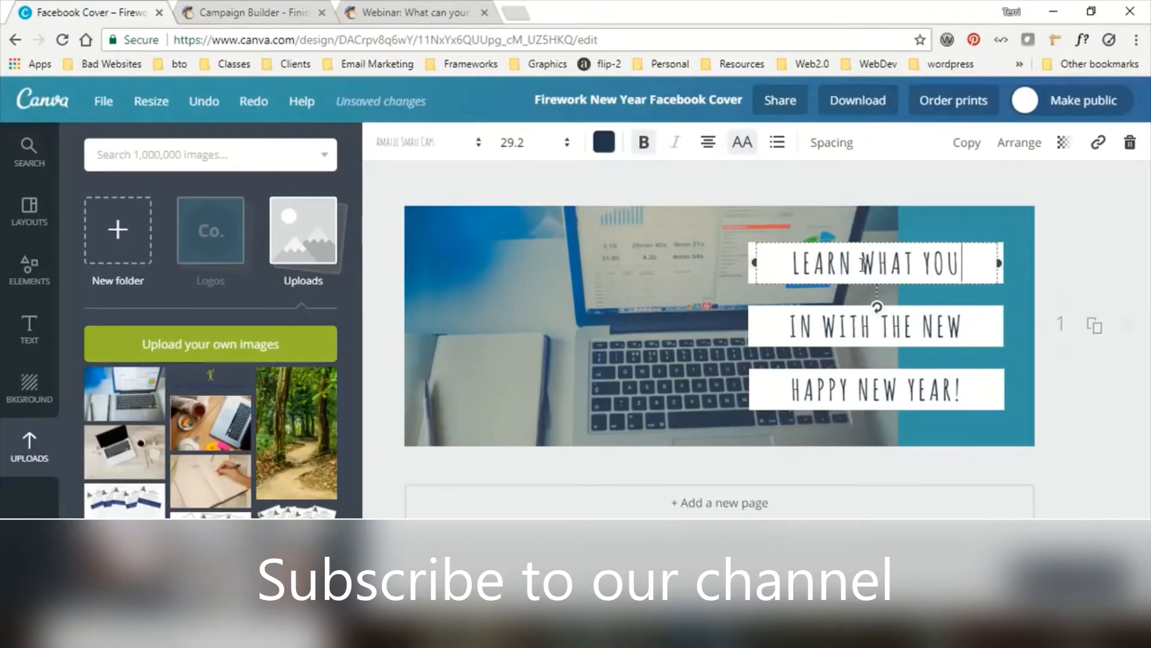
{"action": "key", "text": "BackSpace"}
Step: Replace the second text line, "In with the new", with "WEBSITE CAN TELL YOU"
{"action": "left_click", "coordinate": [903, 329]}
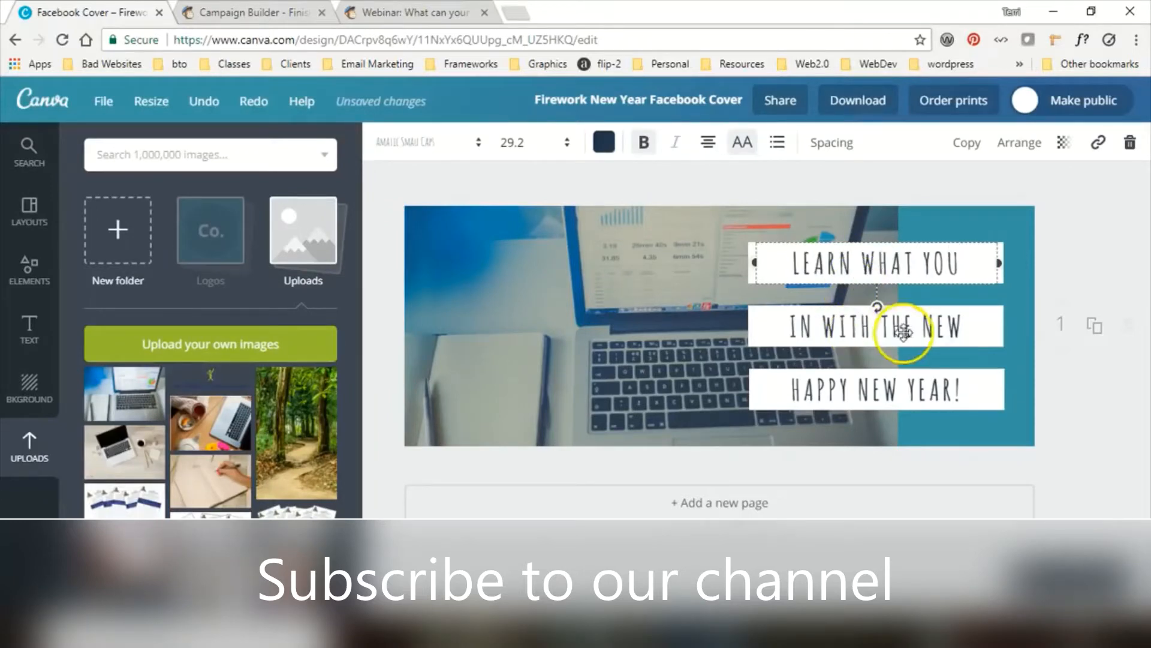
{"action": "triple_click", "coordinate": [904, 329]}
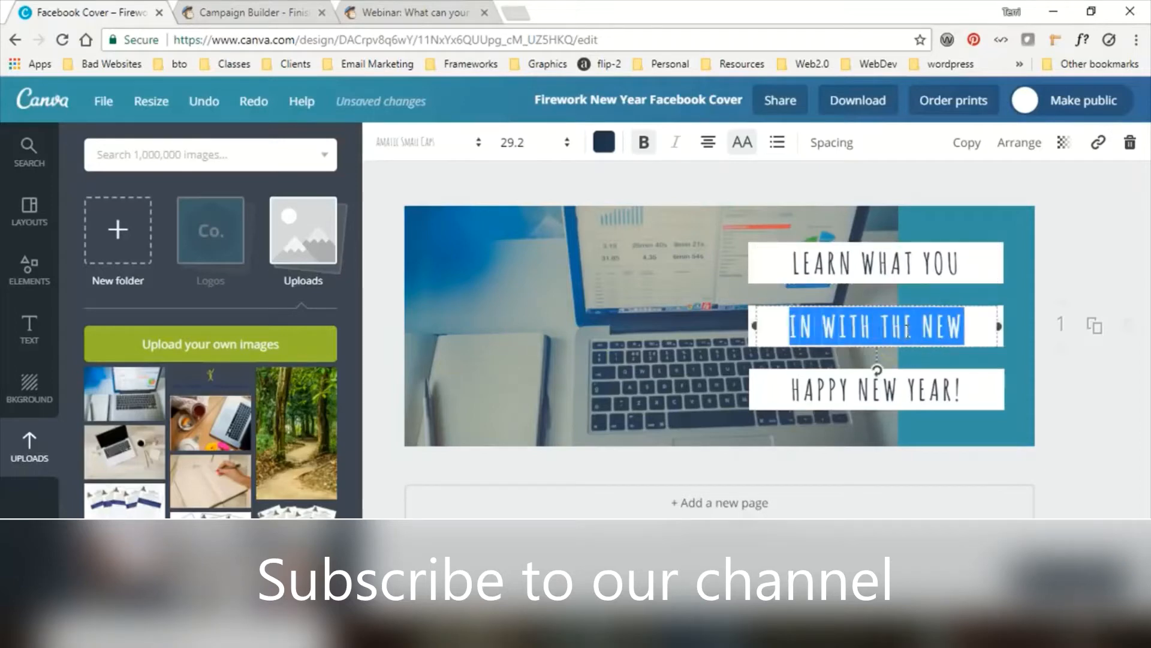
{"action": "type", "text": "WEBSITE "}
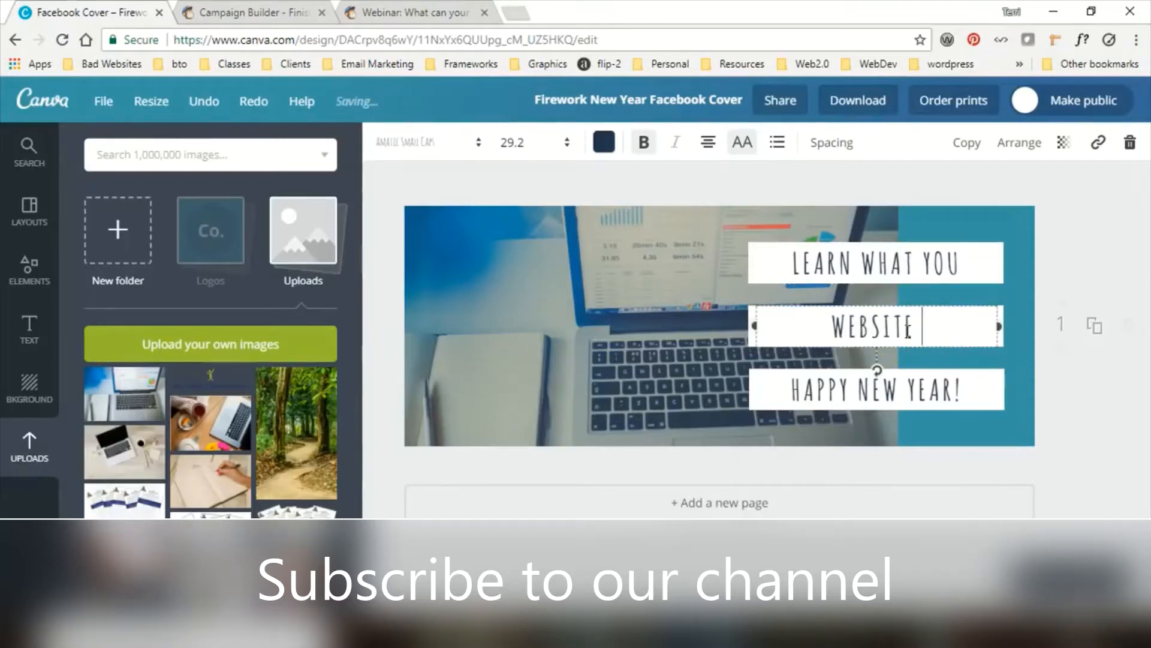
{"action": "type", "text": "CAN TELL YOU"}
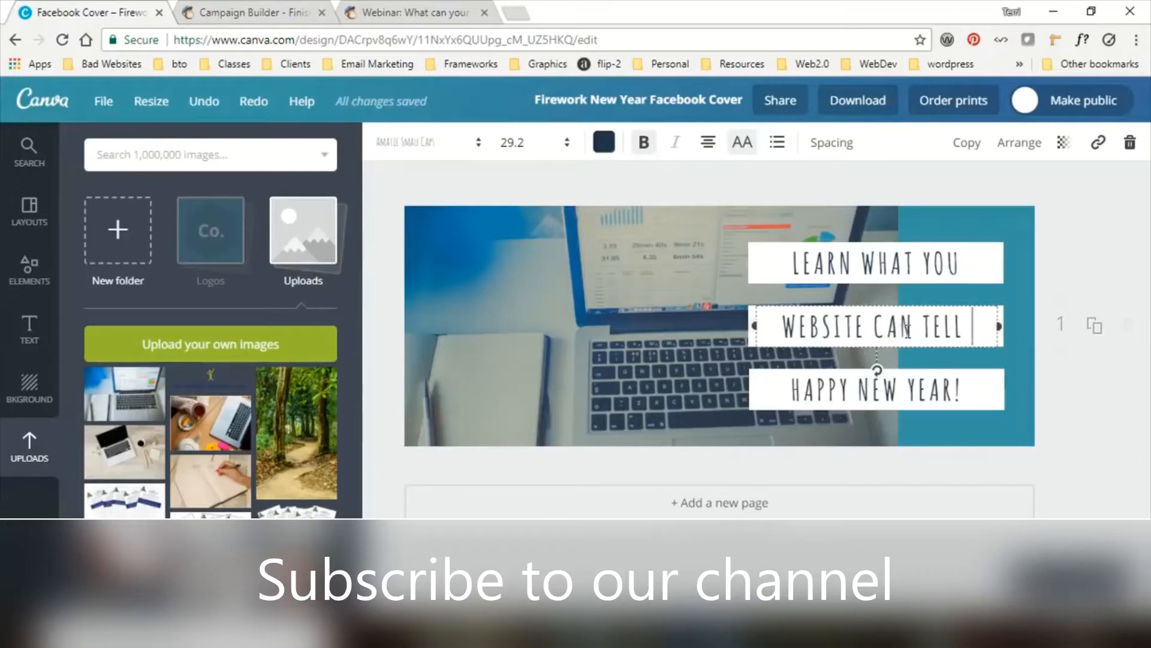
Step: Replace the third text line, "Happy New Year!", with "ABOUT YOUR AUDIENCE" and deselect the text
{"action": "double_click", "coordinate": [928, 386]}
{"action": "triple_click", "coordinate": [930, 388]}
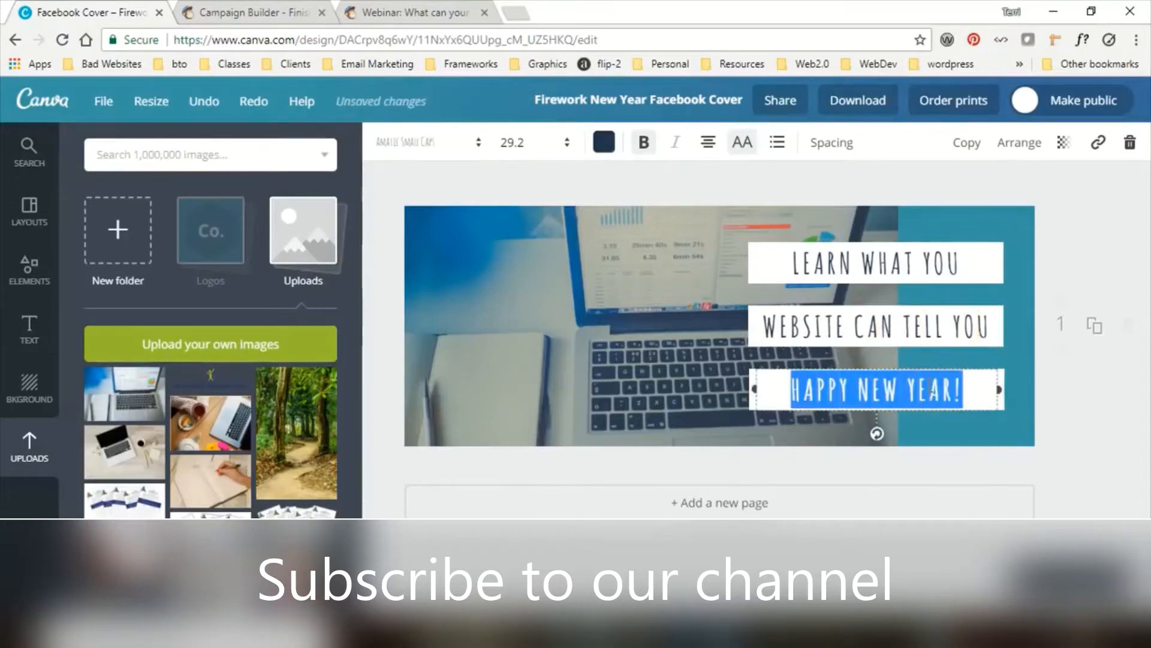
{"action": "type", "text": "ABOUT"}
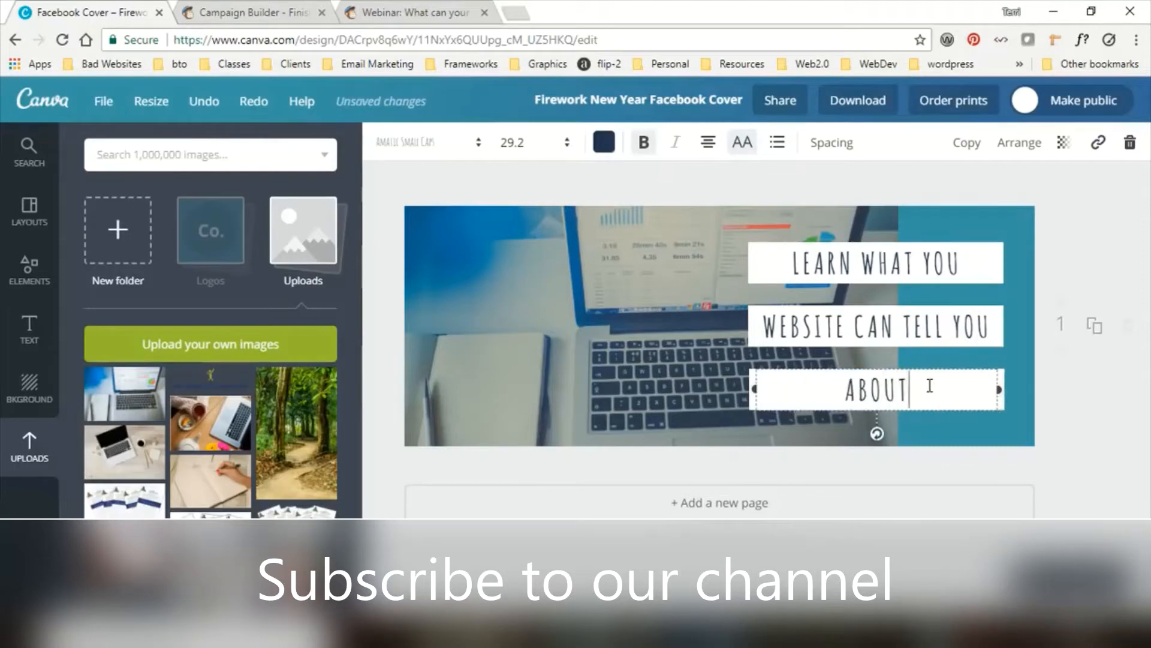
{"action": "type", "text": " YOUR ADU"}
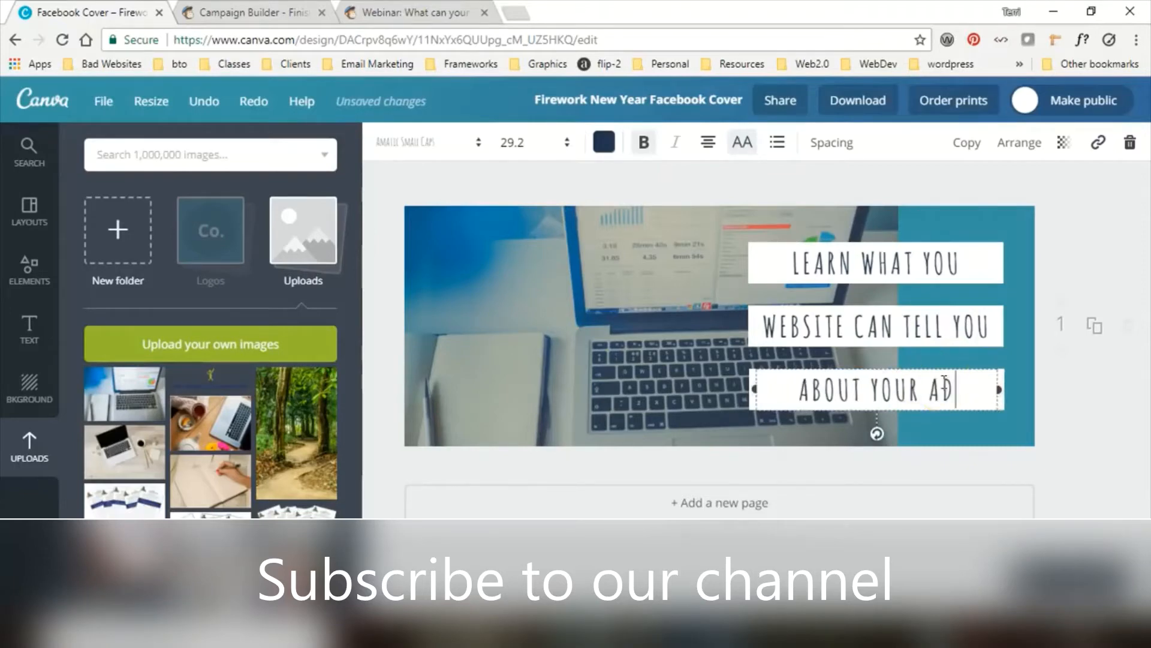
{"action": "key", "text": "BackSpace"}
{"action": "key", "text": "BackSpace"}
{"action": "type", "text": "UDIENCE"}
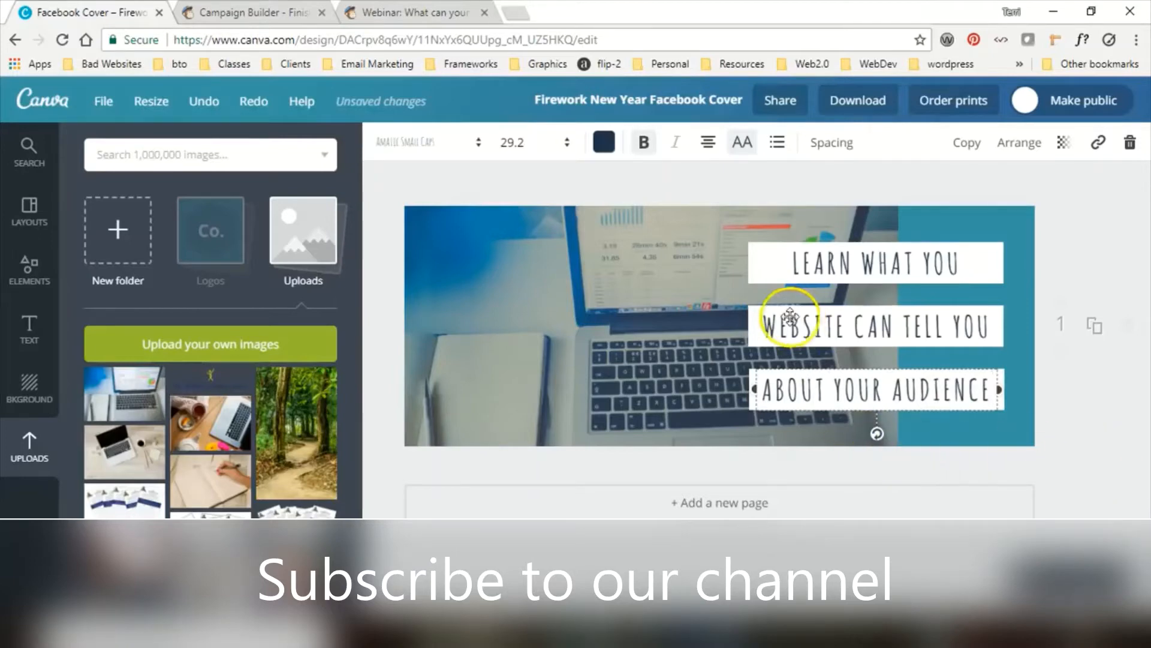
{"action": "left_click", "coordinate": [507, 200]}
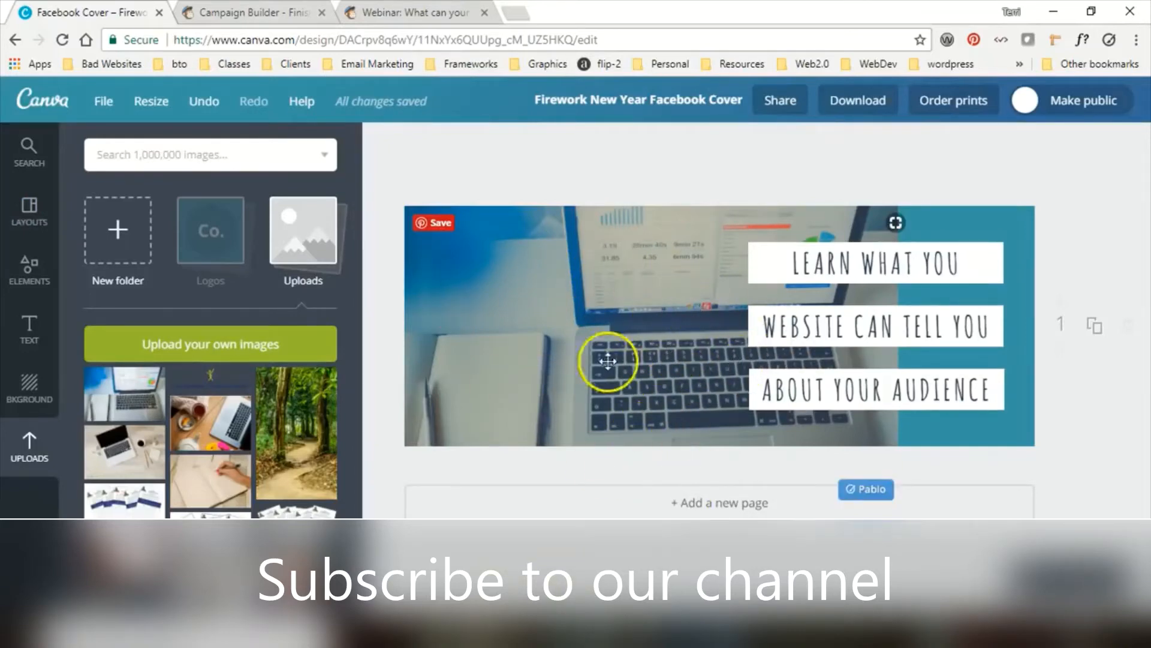
Step: Add the ready-made DATE and SUBJECT text group to the cover and move it over the notebook and keyboard in the photo
{"action": "left_click", "coordinate": [29, 333]}
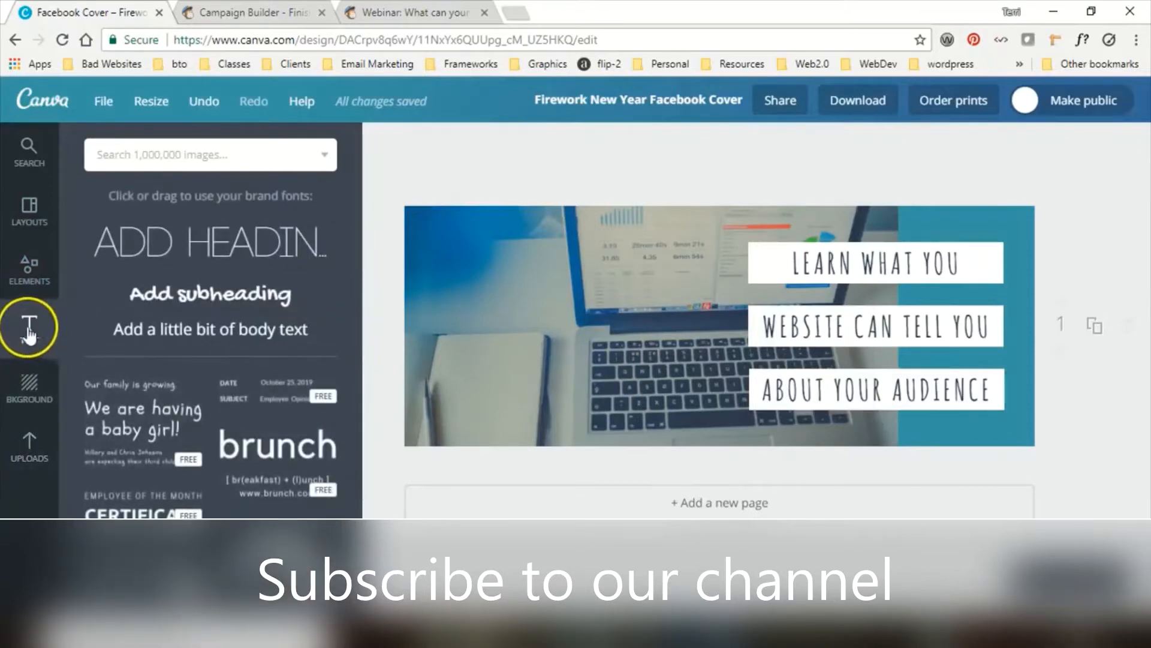
{"action": "left_click", "coordinate": [265, 393]}
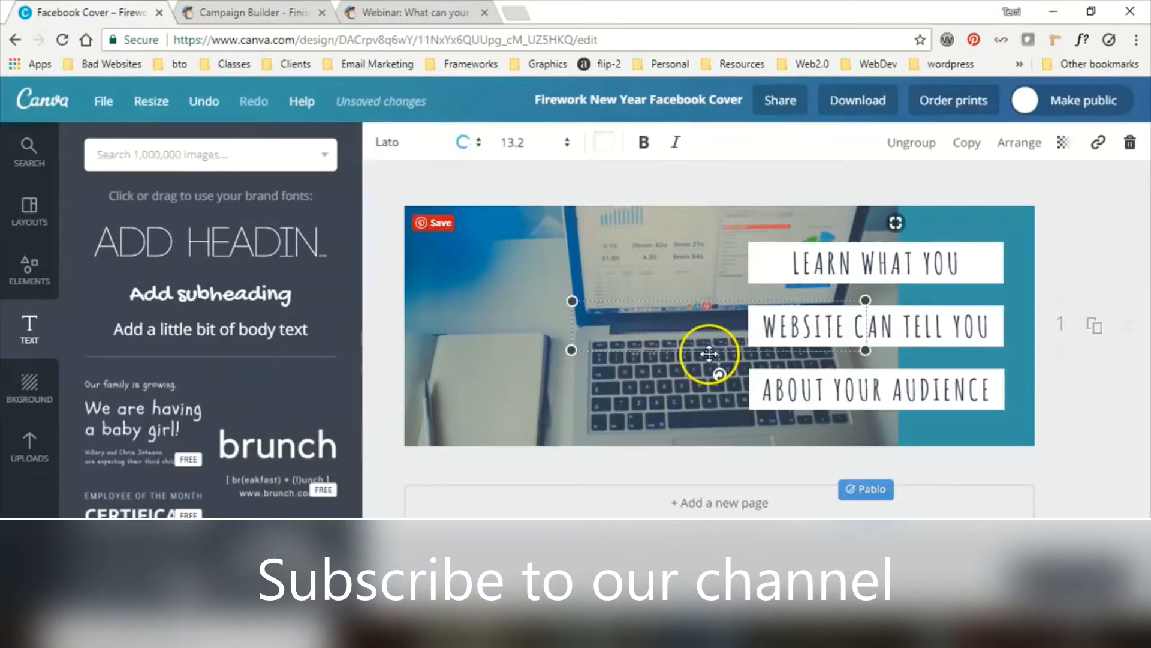
{"action": "left_click", "coordinate": [708, 354]}
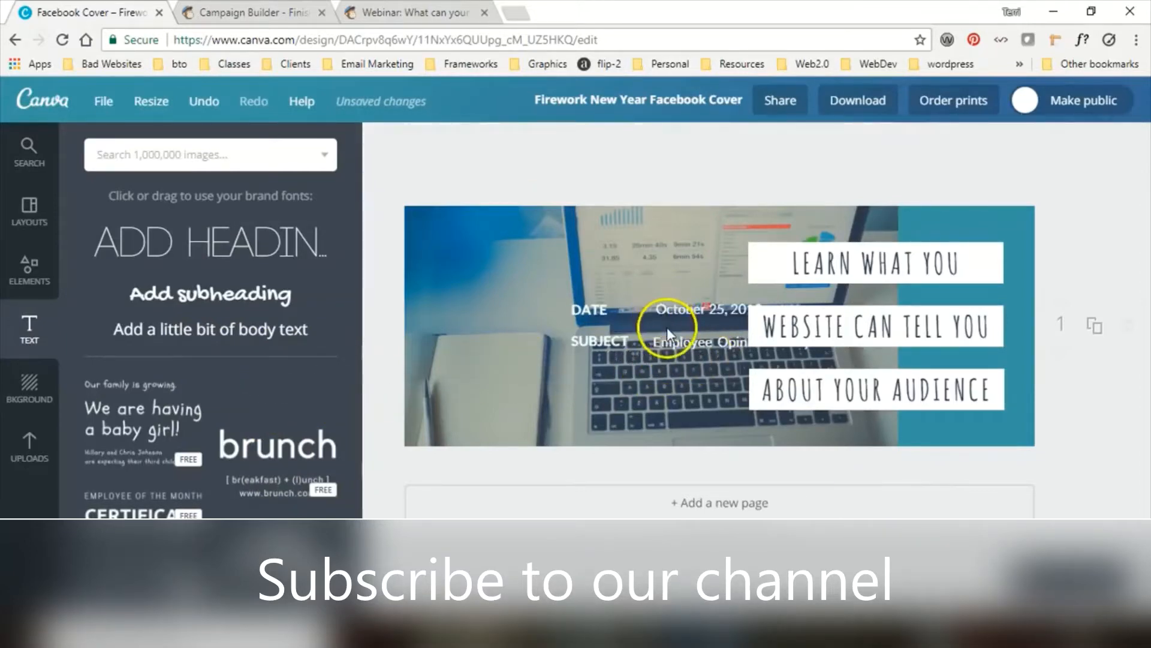
{"action": "left_click_drag", "start_coordinate": [673, 344], "coordinate": [258, 435]}
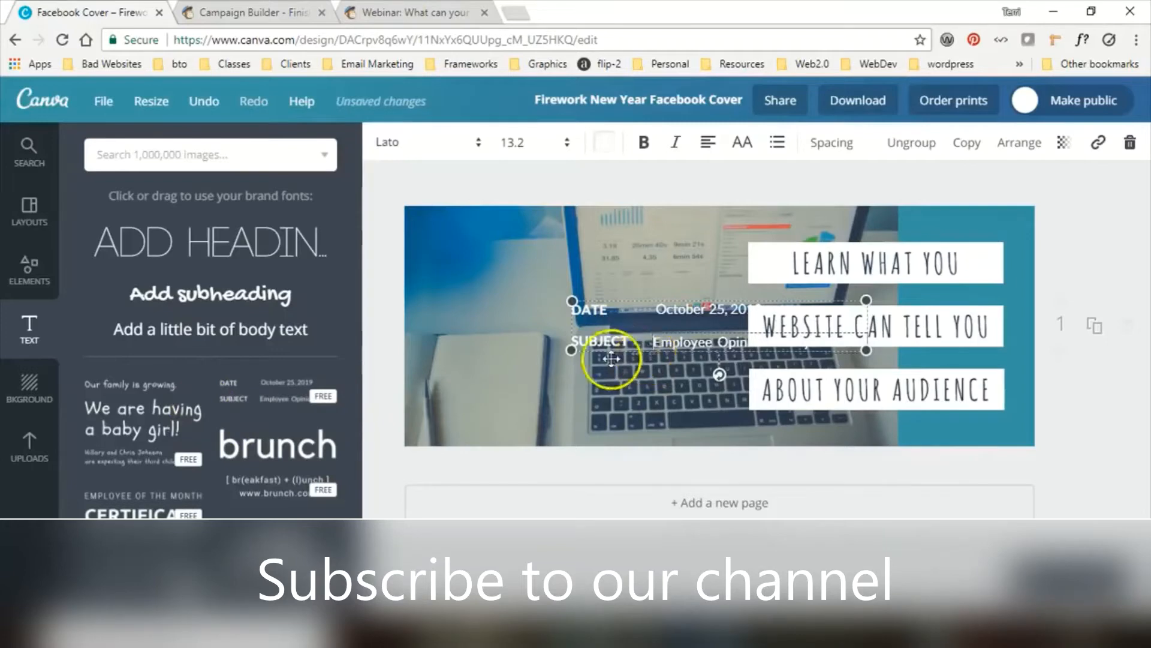
{"action": "left_click_drag", "start_coordinate": [617, 355], "coordinate": [475, 401]}
Step: Set the DATE and SUBJECT text group's color to black and its font to Open Sans
{"action": "left_click", "coordinate": [600, 343]}
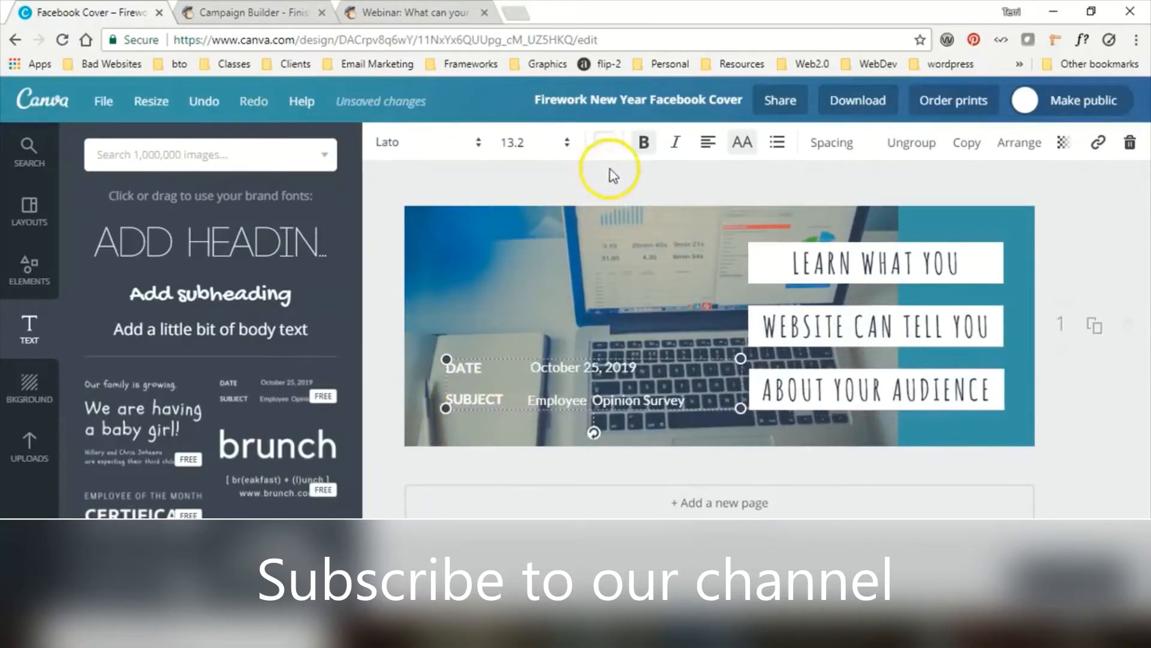
{"action": "left_click", "coordinate": [612, 150]}
{"action": "left_click", "coordinate": [687, 231]}
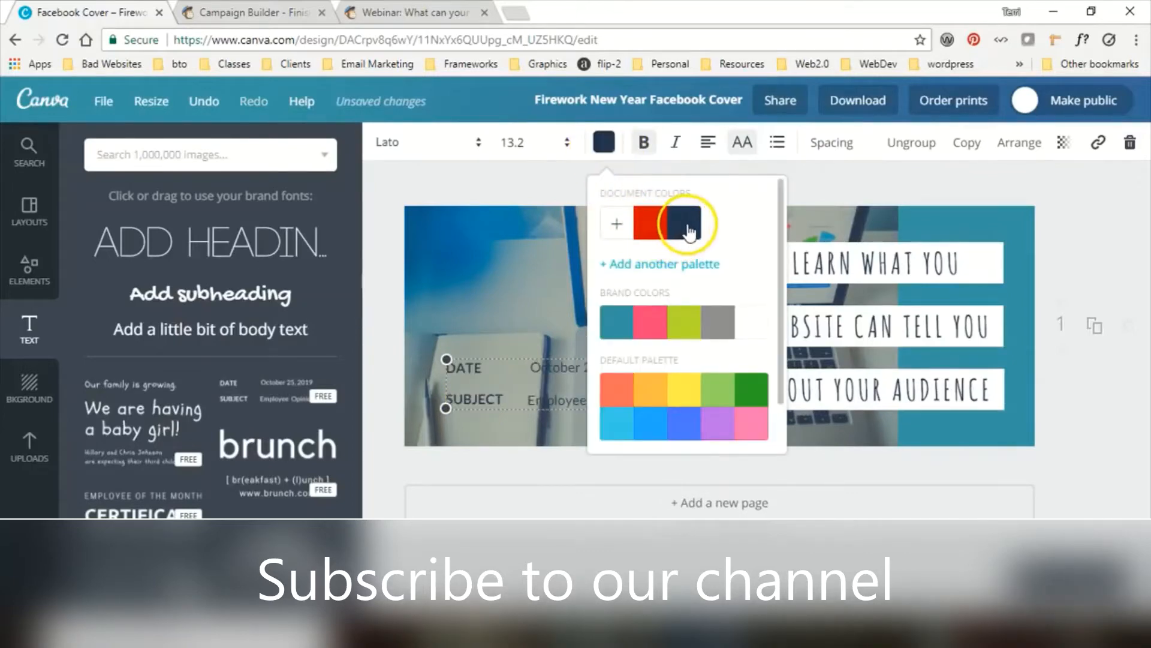
{"action": "scroll", "coordinate": [638, 405], "scroll_direction": "down", "scroll_amount": 1}
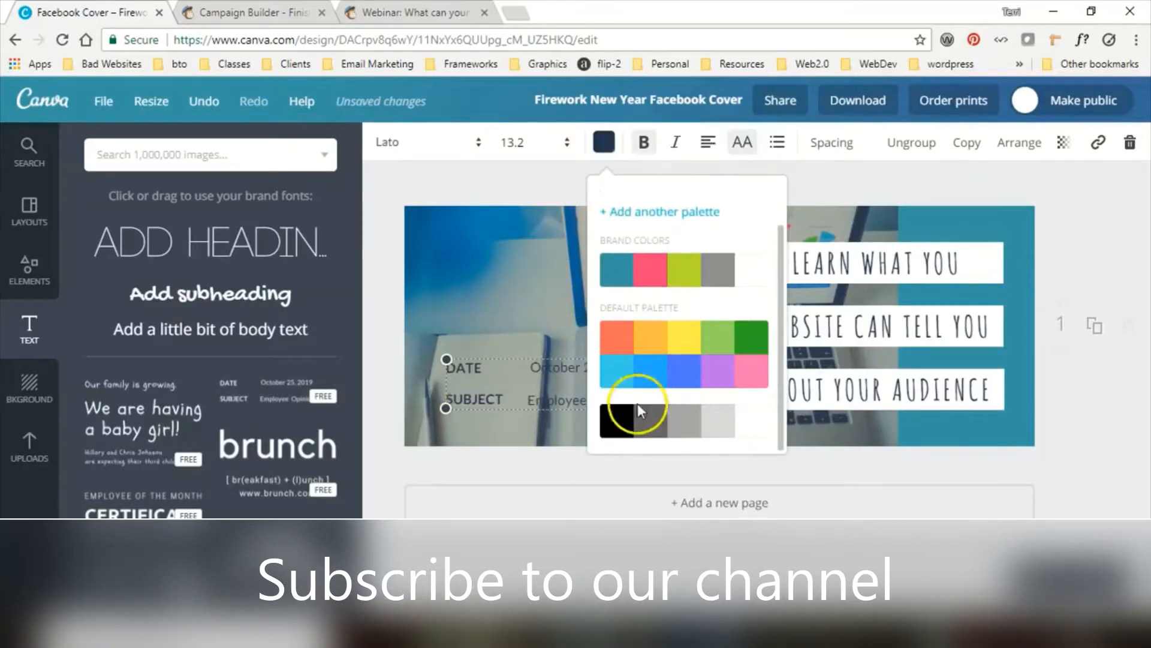
{"action": "left_click", "coordinate": [619, 422]}
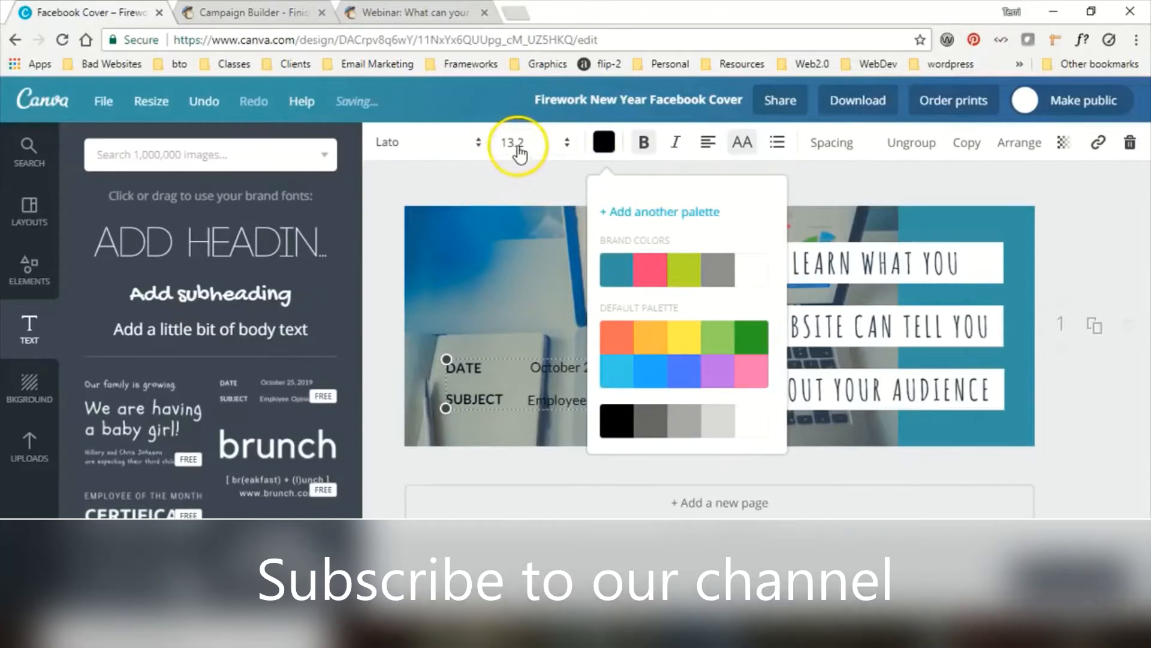
{"action": "left_click", "coordinate": [496, 143]}
{"action": "left_click", "coordinate": [454, 142]}
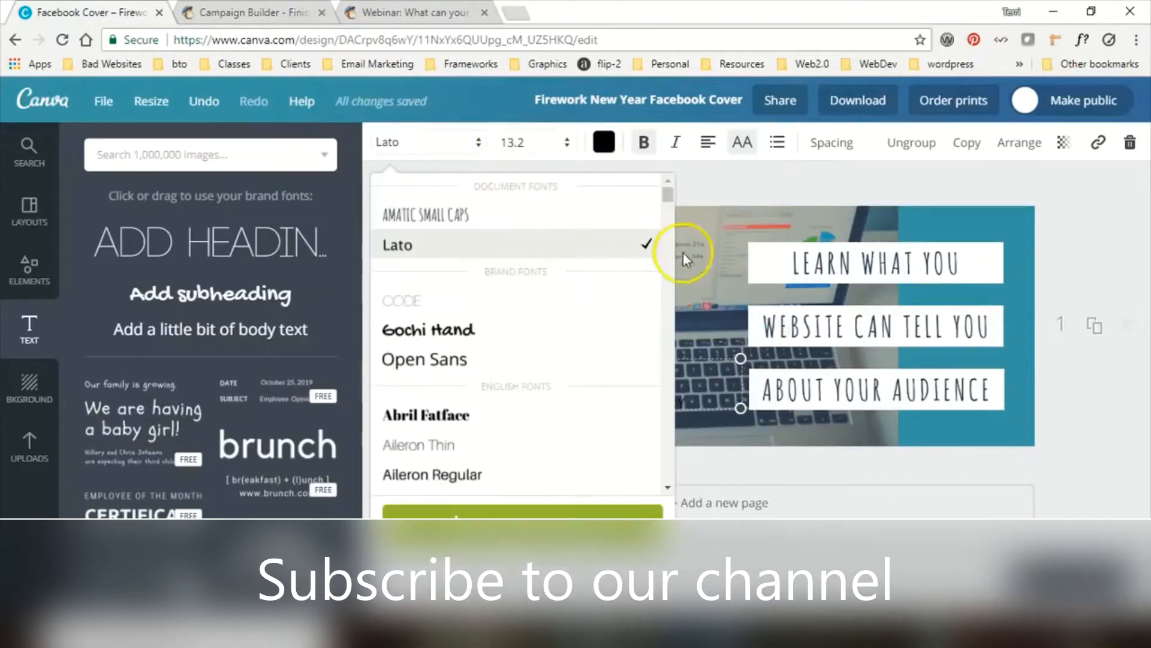
{"action": "left_click", "coordinate": [478, 359]}
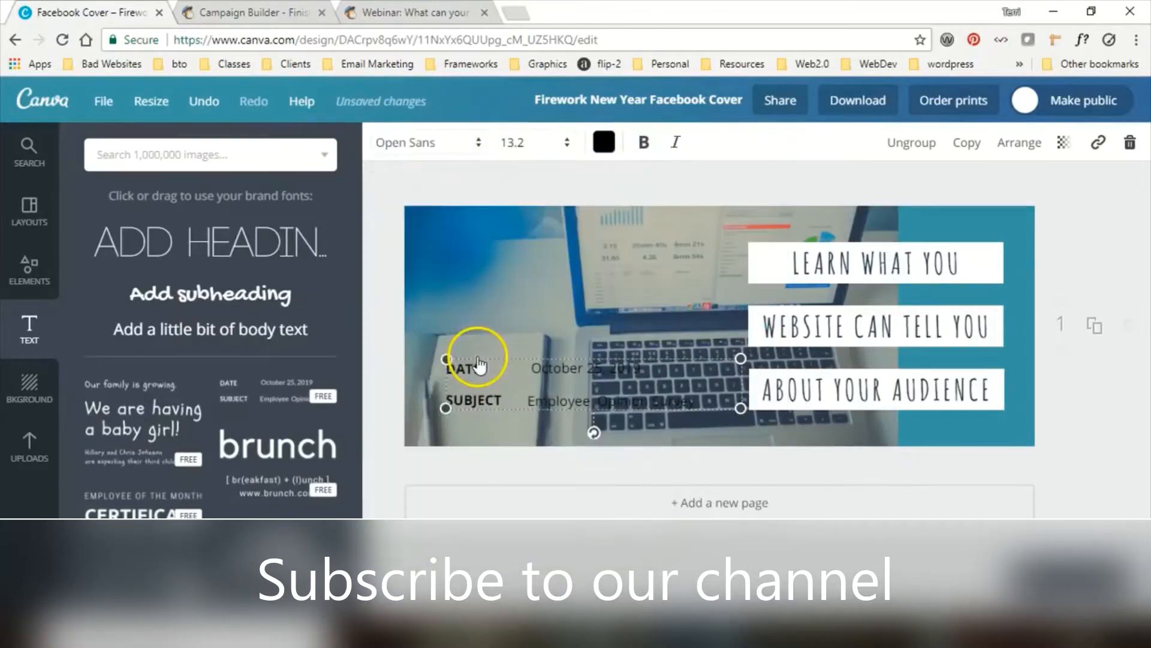
Step: Try to edit the placeholder texts in the DATE and SUBJECT group
{"action": "left_click", "coordinate": [616, 409]}
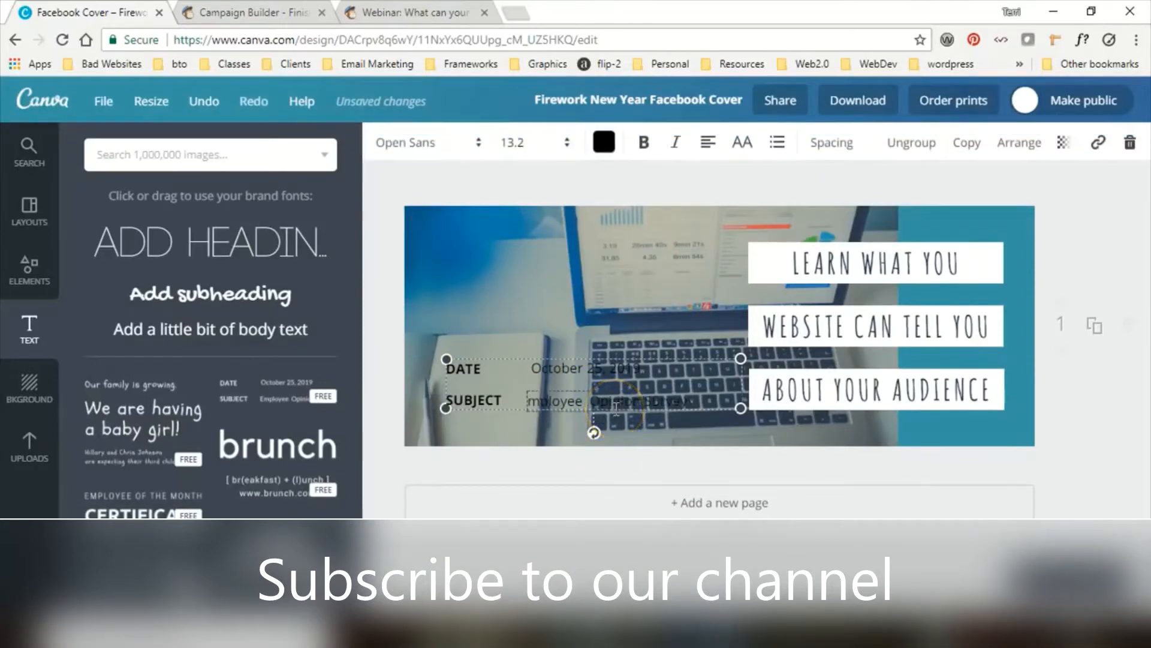
{"action": "left_click", "coordinate": [621, 358]}
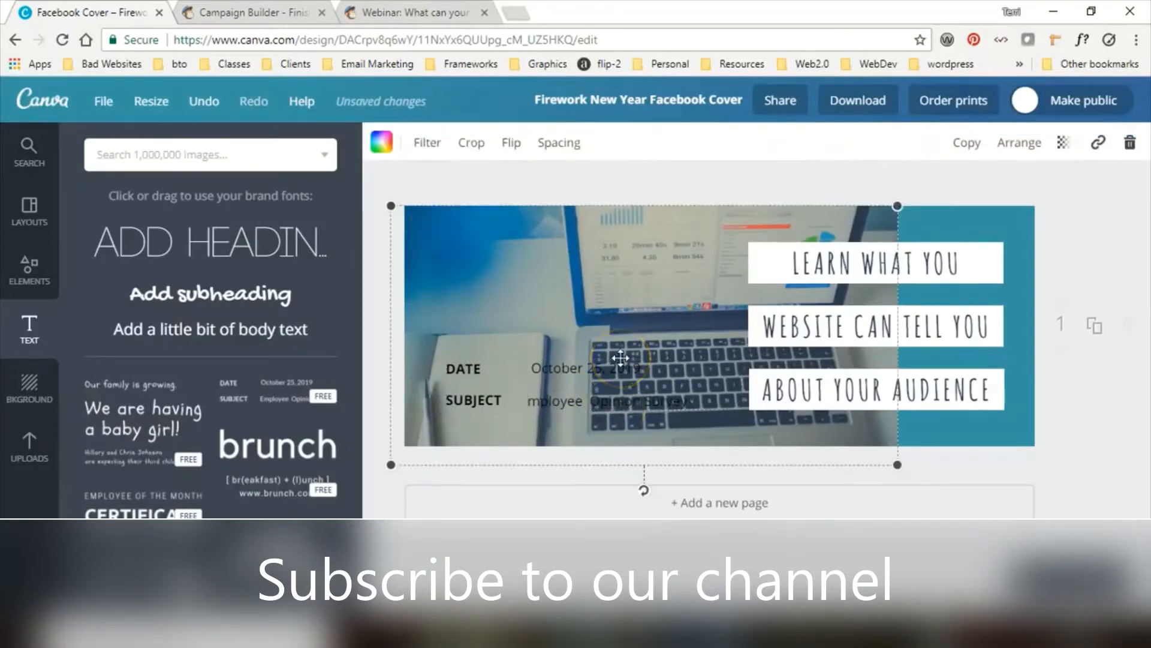
{"action": "left_click", "coordinate": [619, 366]}
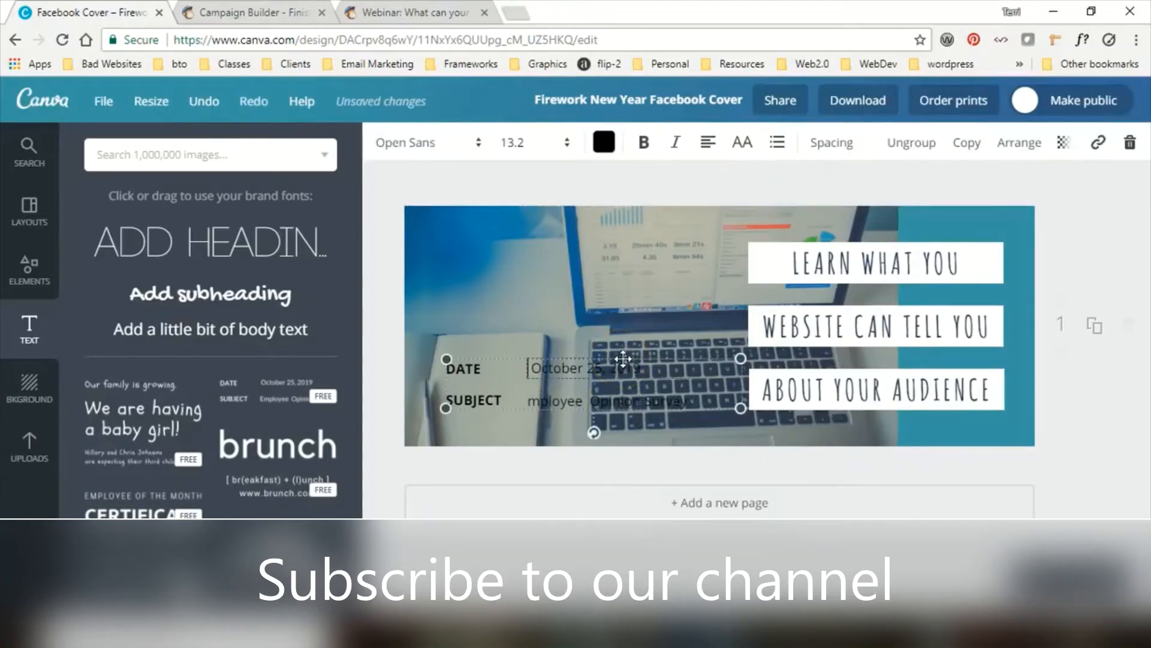
{"action": "left_click", "coordinate": [601, 355]}
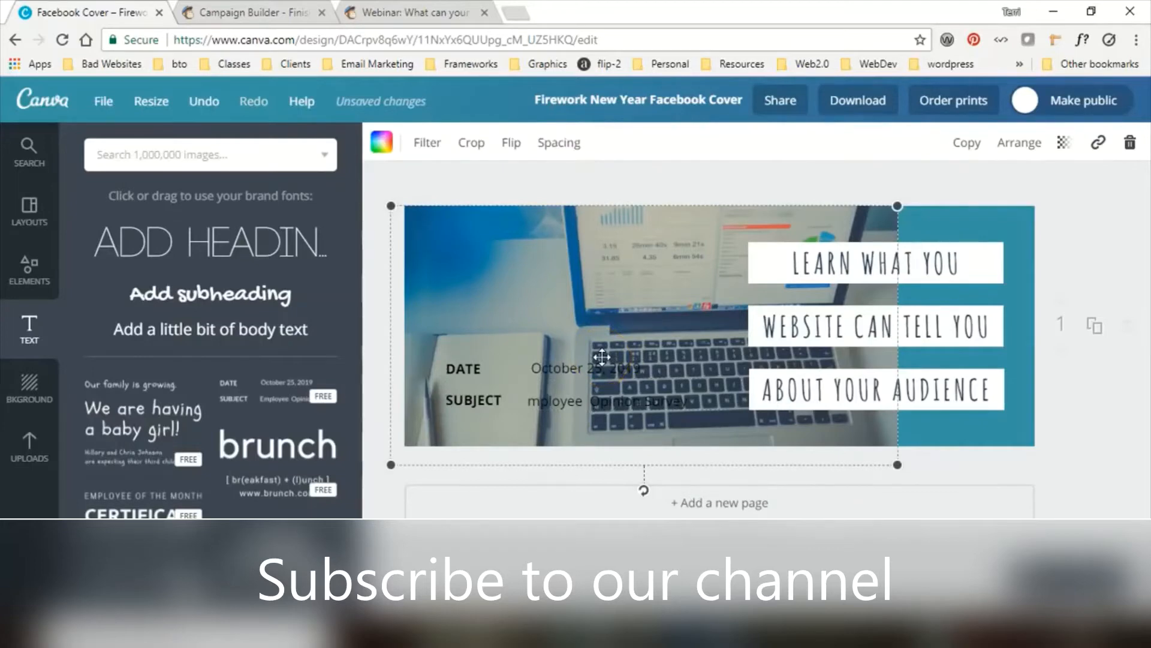
{"action": "left_click", "coordinate": [599, 364]}
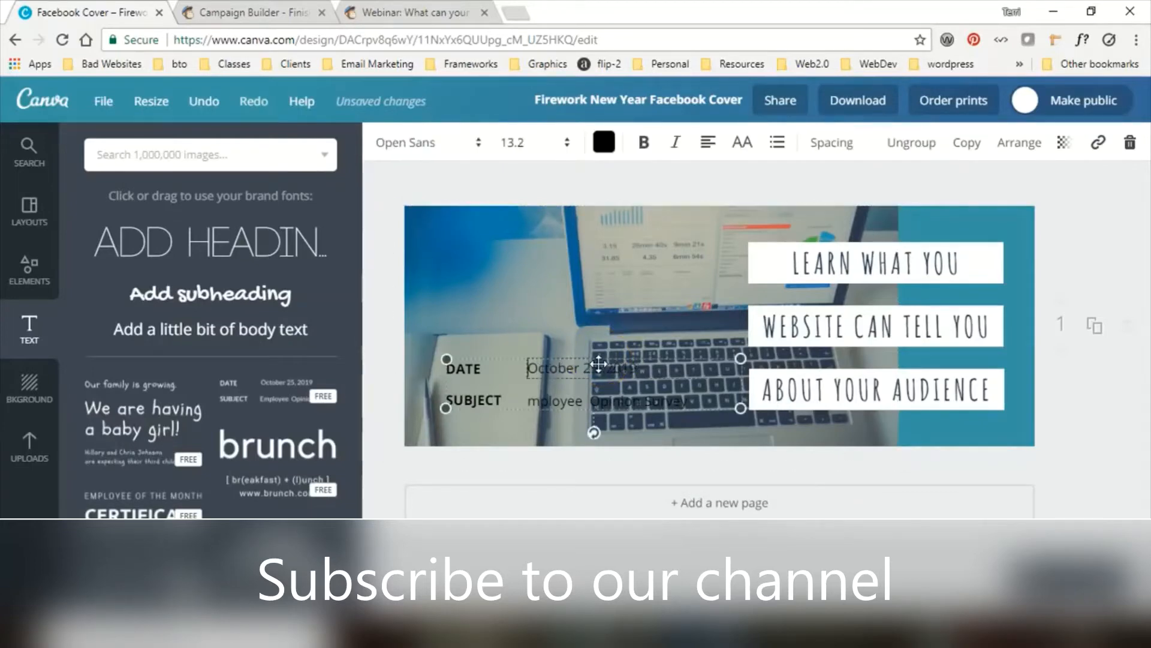
{"action": "left_click", "coordinate": [505, 358]}
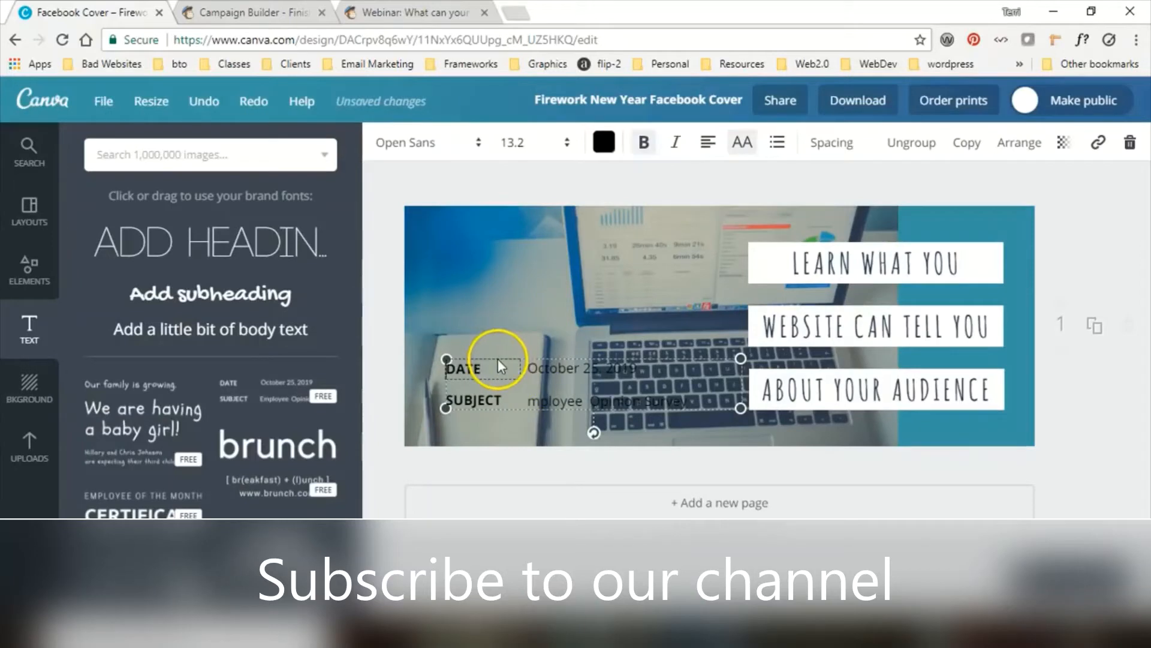
{"action": "left_click", "coordinate": [497, 358]}
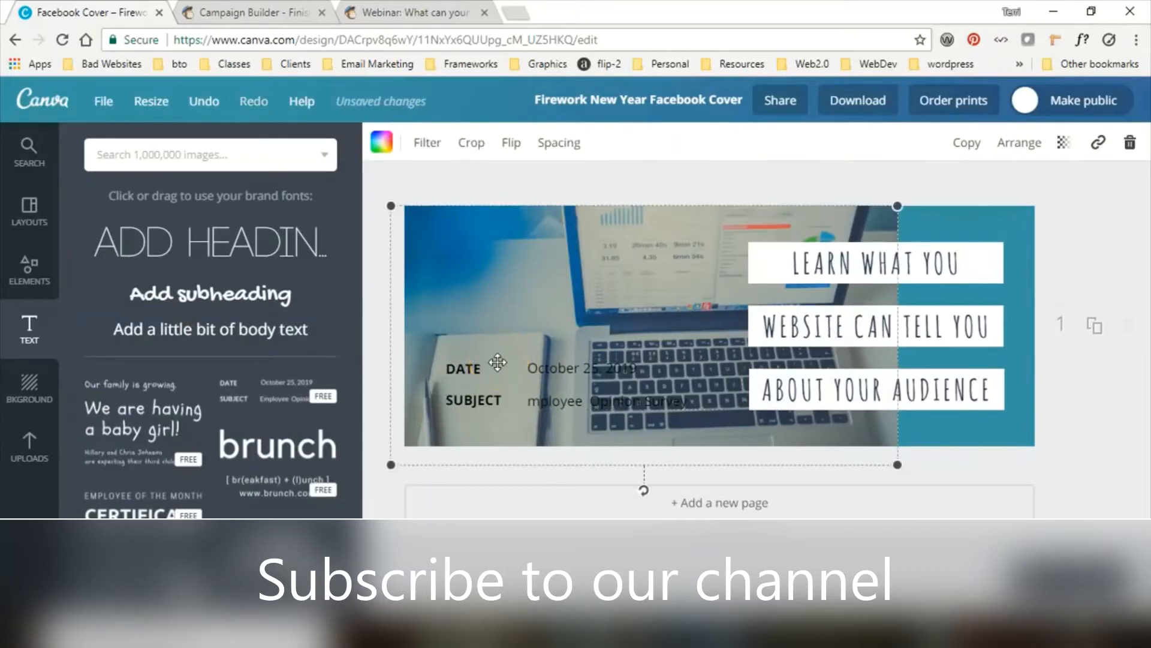
{"action": "left_click", "coordinate": [498, 363]}
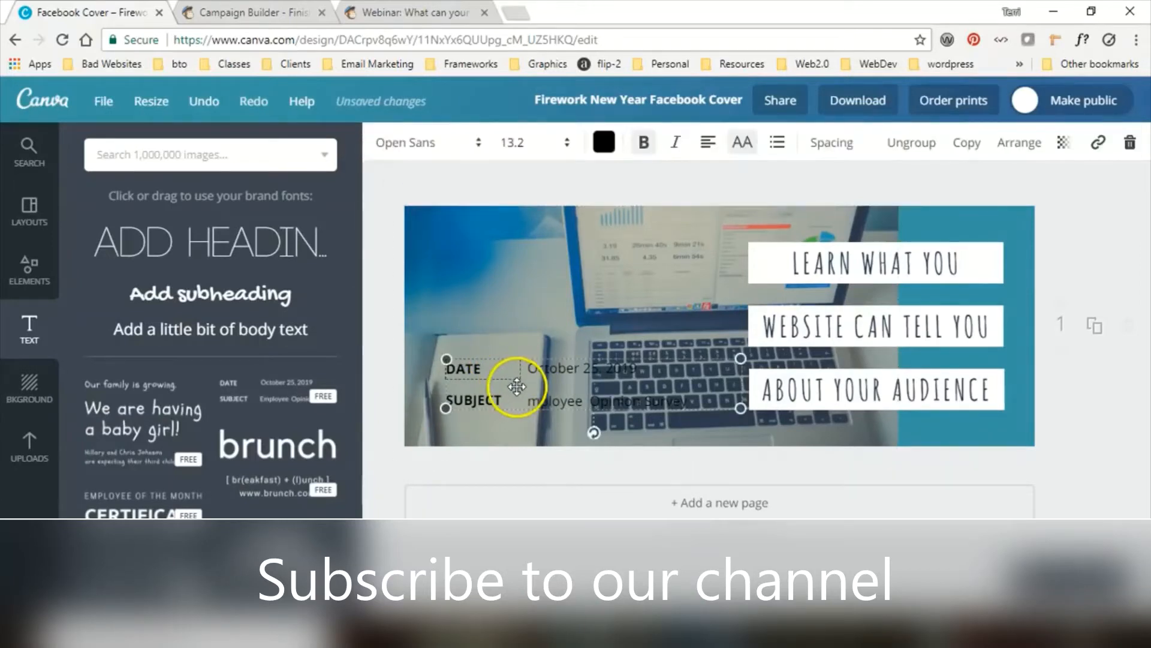
Step: Delete the DATE label and the rest of the DATE and SUBJECT text group from the cover
{"action": "left_click", "coordinate": [1133, 144]}
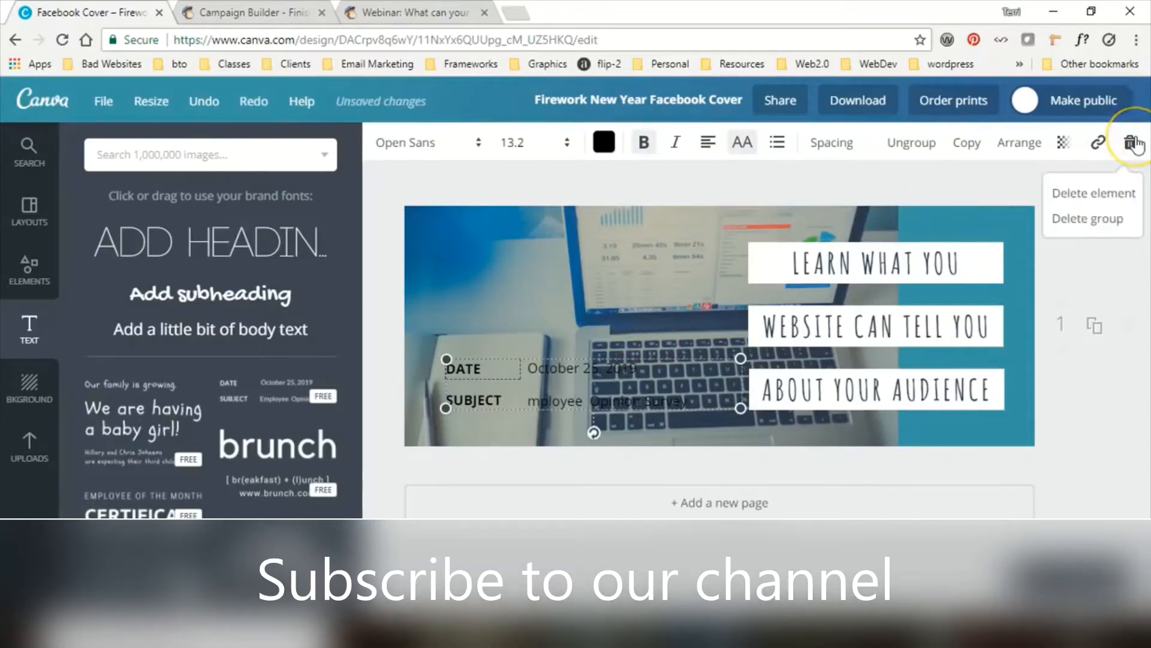
{"action": "left_click", "coordinate": [1117, 195]}
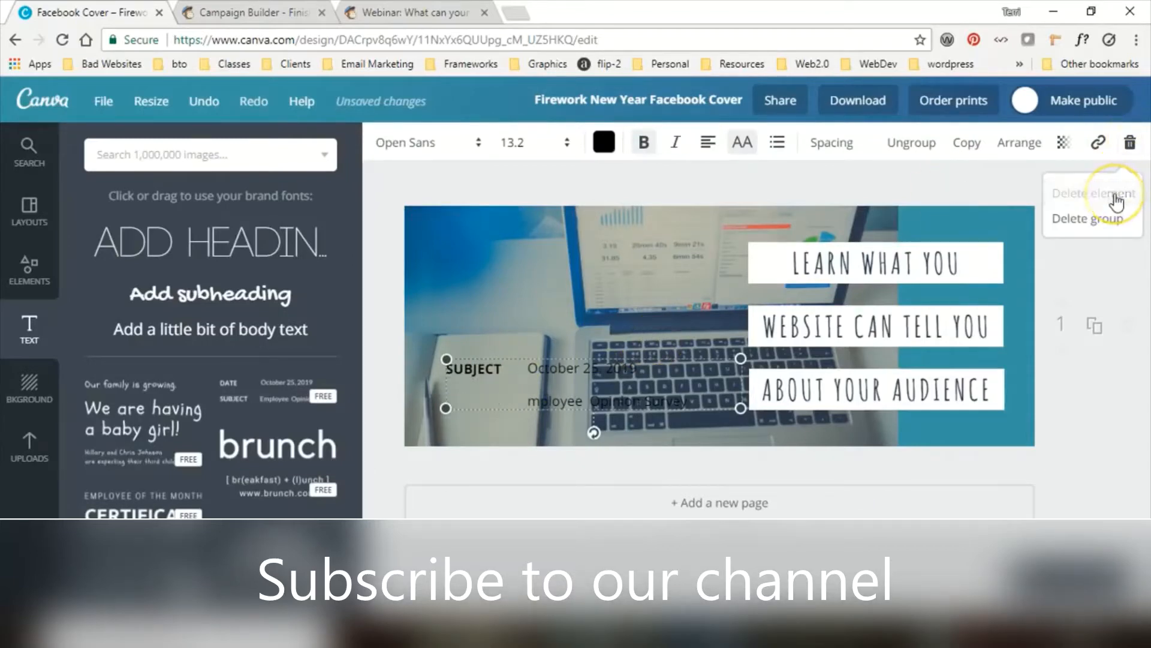
{"action": "left_click", "coordinate": [1130, 144]}
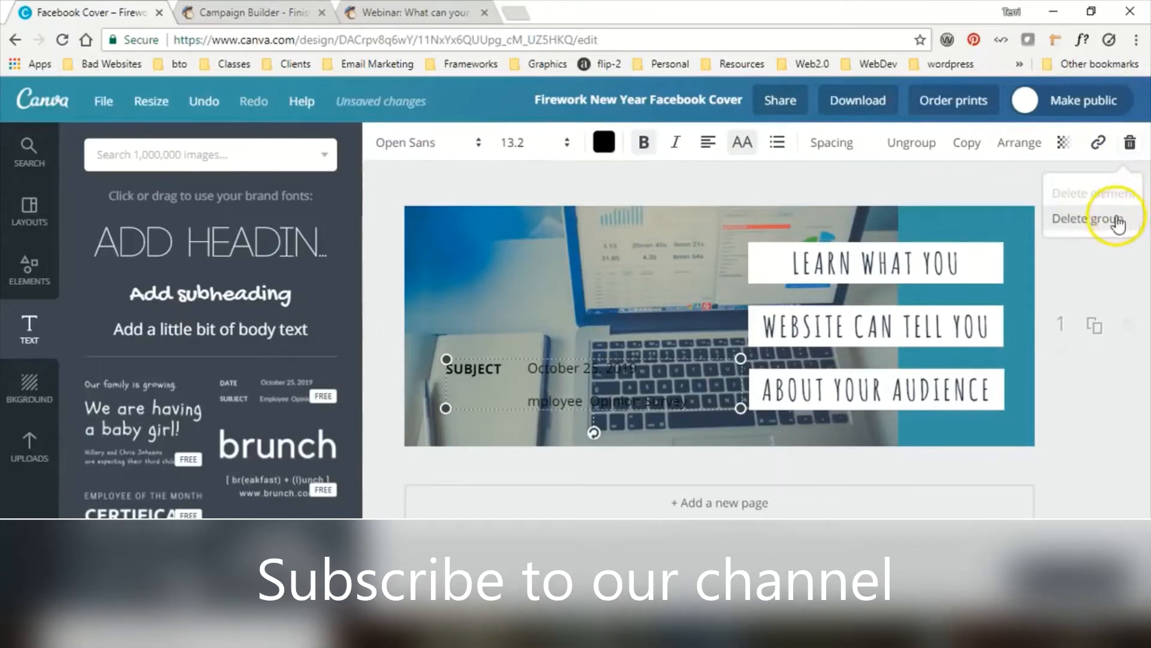
{"action": "left_click", "coordinate": [1116, 217]}
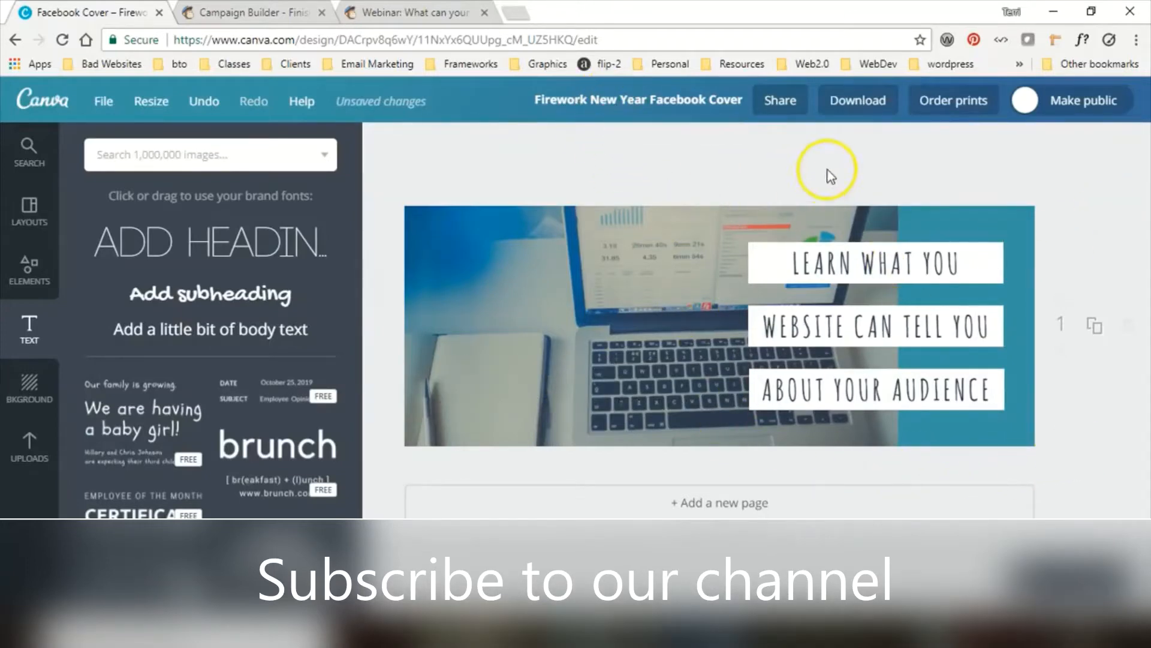
Step: Download the cover as a PNG and save it to the Desktop as "Firework New Year Facebook Cover.png"
{"action": "left_click", "coordinate": [855, 102]}
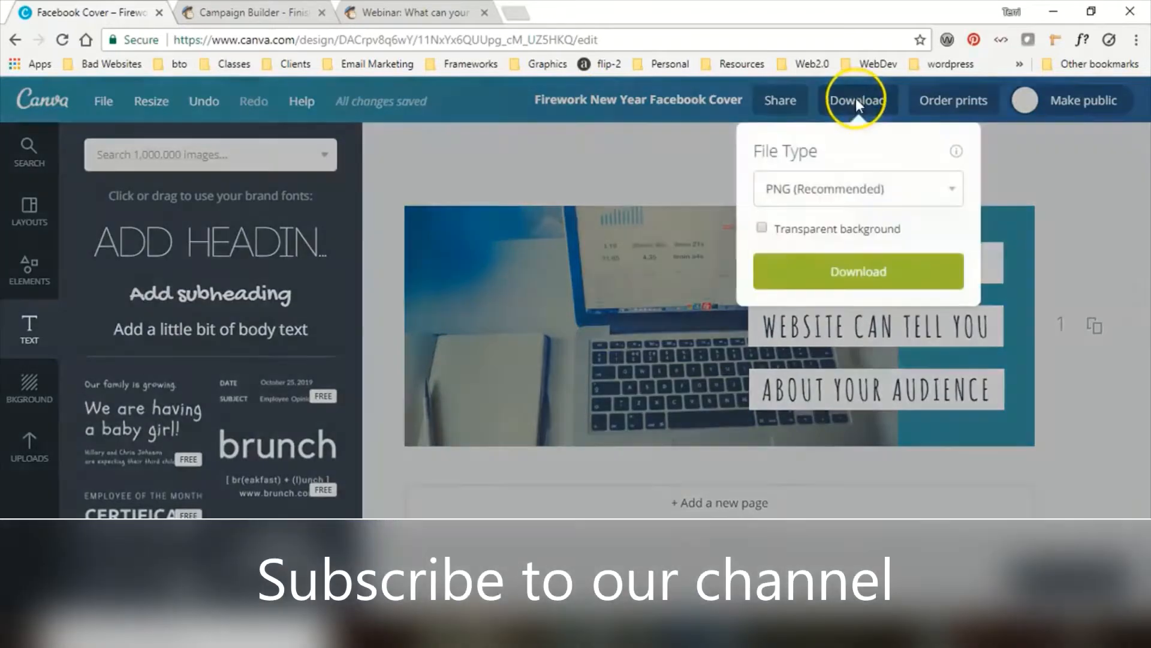
{"action": "left_click", "coordinate": [865, 272]}
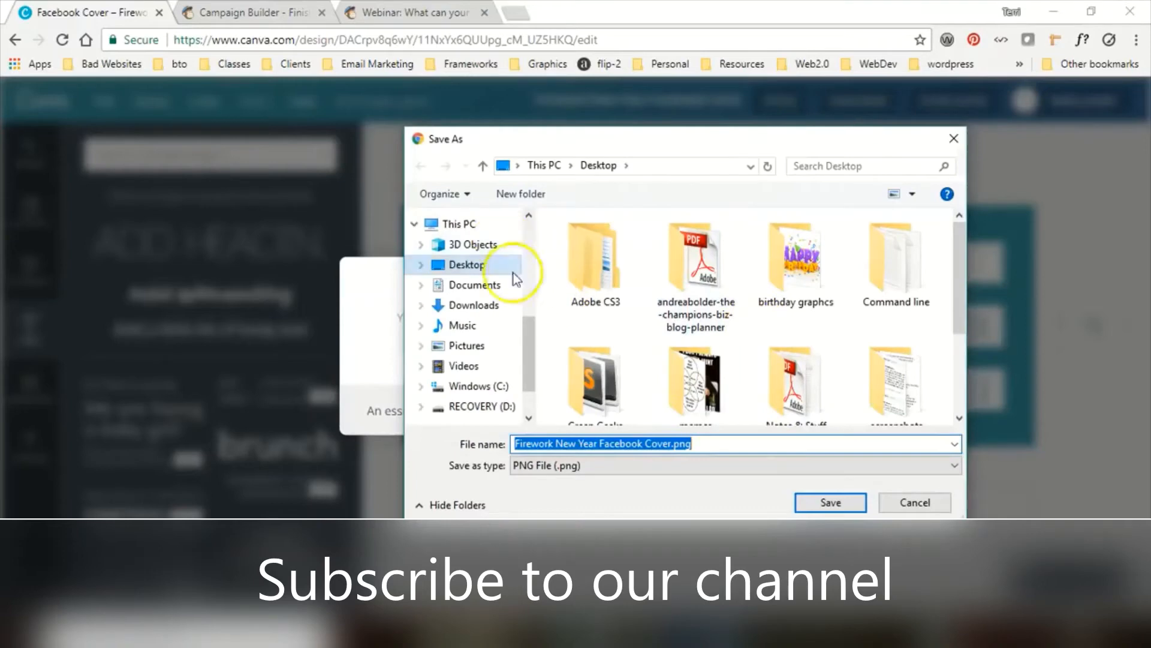
{"action": "left_click", "coordinate": [840, 501]}
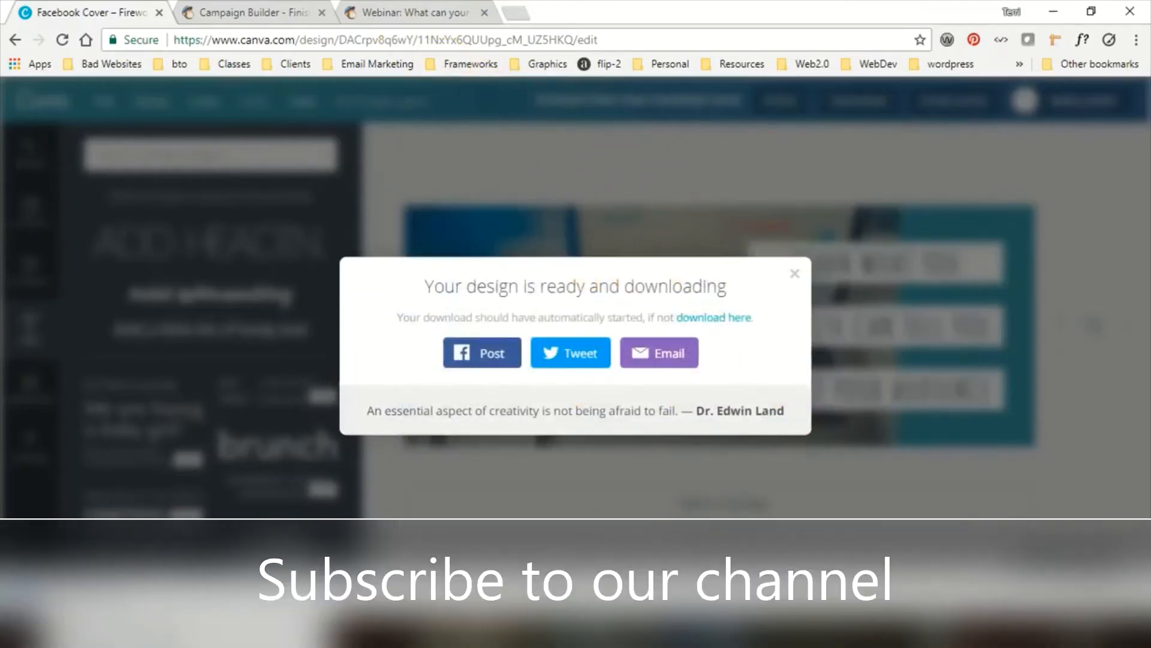
Step: Switch to MailChimp and start creating a new landing page campaign
{"action": "left_click", "coordinate": [250, 14]}
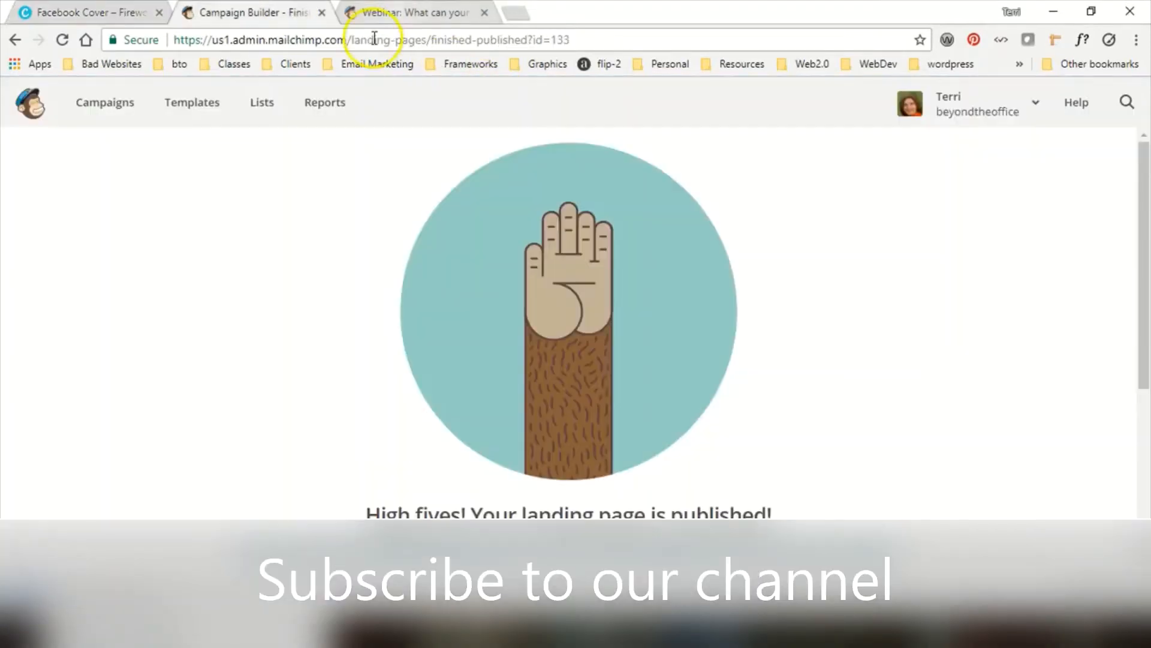
{"action": "left_click", "coordinate": [414, 12]}
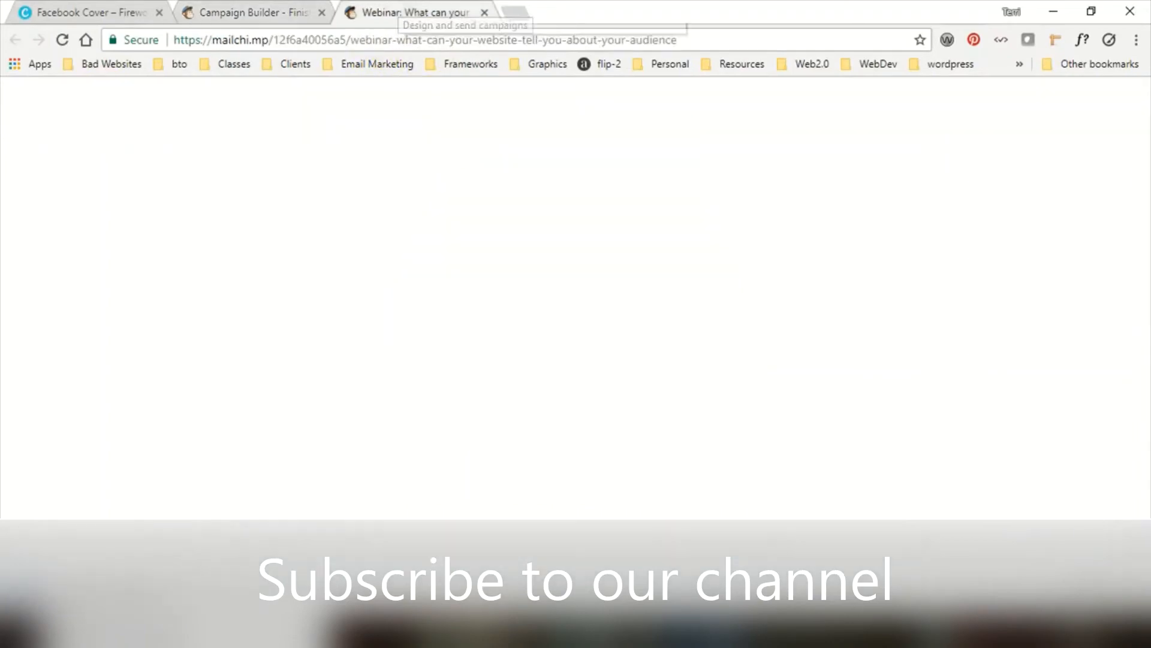
{"action": "left_click", "coordinate": [168, 17]}
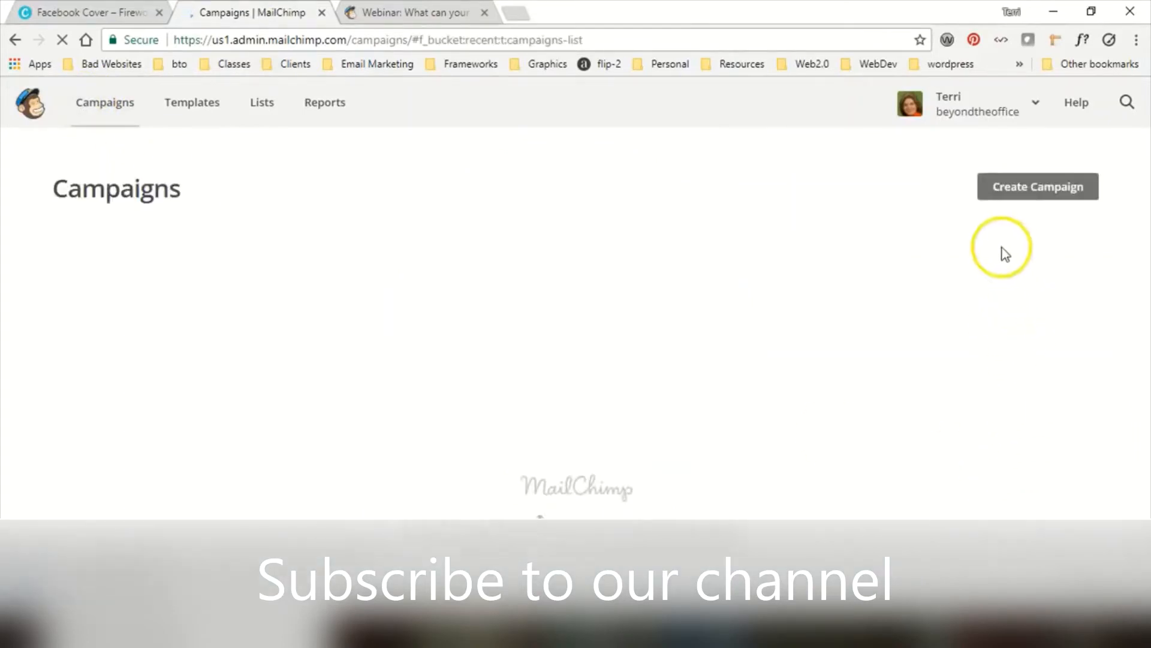
{"action": "left_click", "coordinate": [1009, 187]}
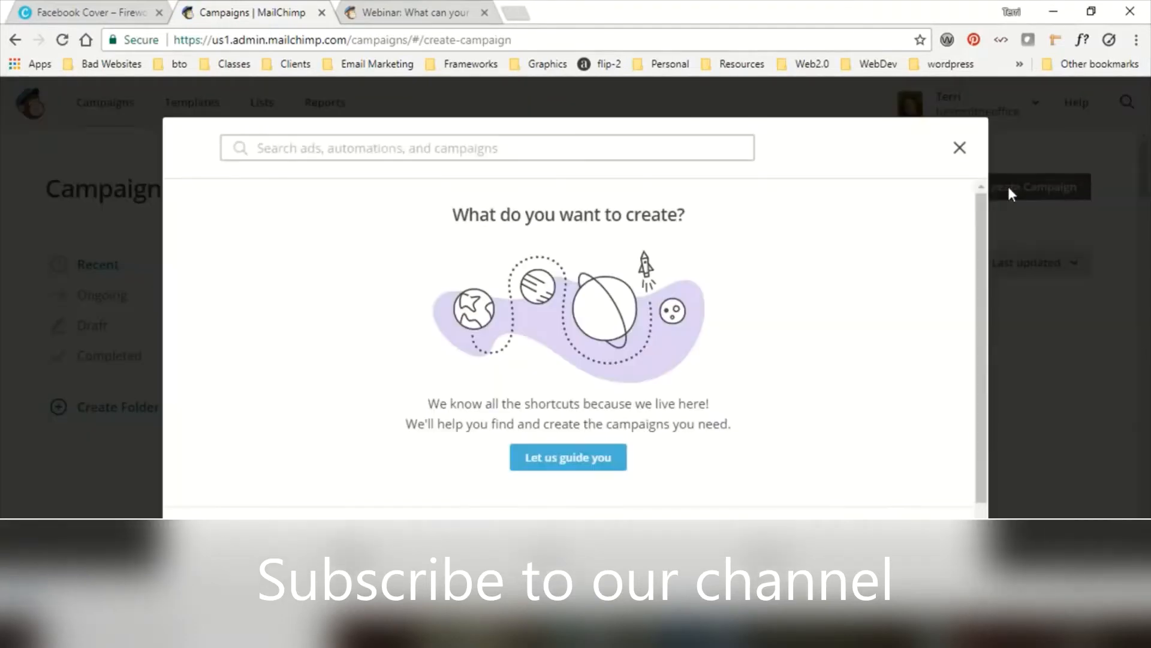
{"action": "scroll", "coordinate": [693, 378], "scroll_direction": "down", "scroll_amount": 2}
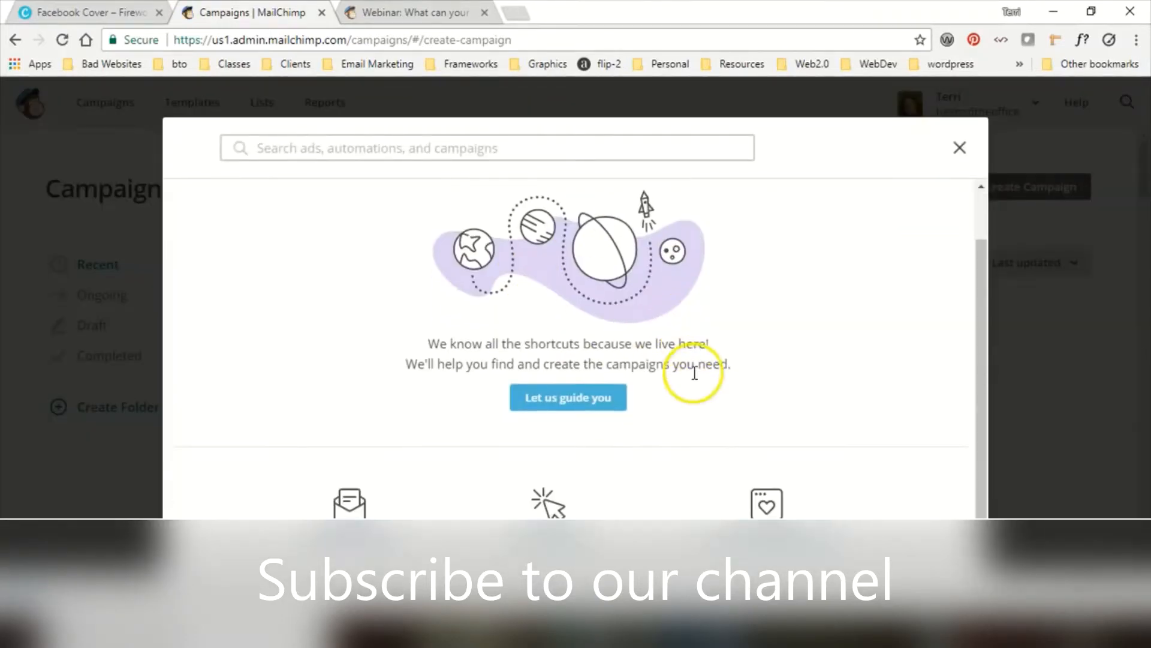
{"action": "left_click", "coordinate": [764, 506]}
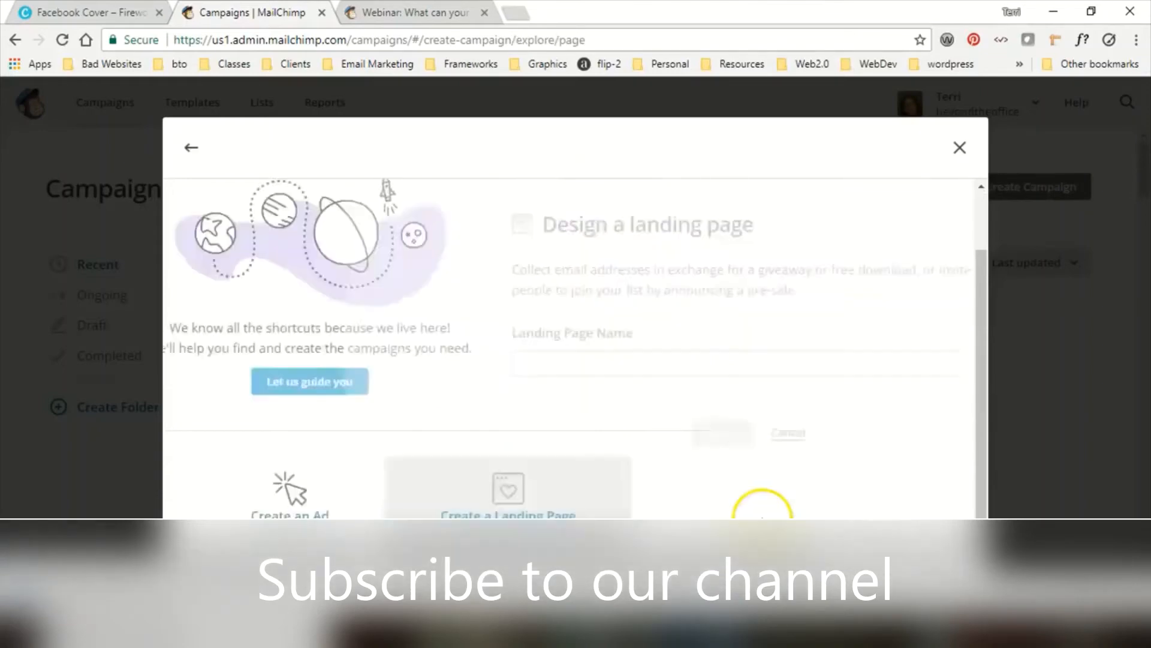
Step: Name the landing page "Landing Page Demo", assign it to the WP Summer School list and begin designing it
{"action": "left_click", "coordinate": [669, 413]}
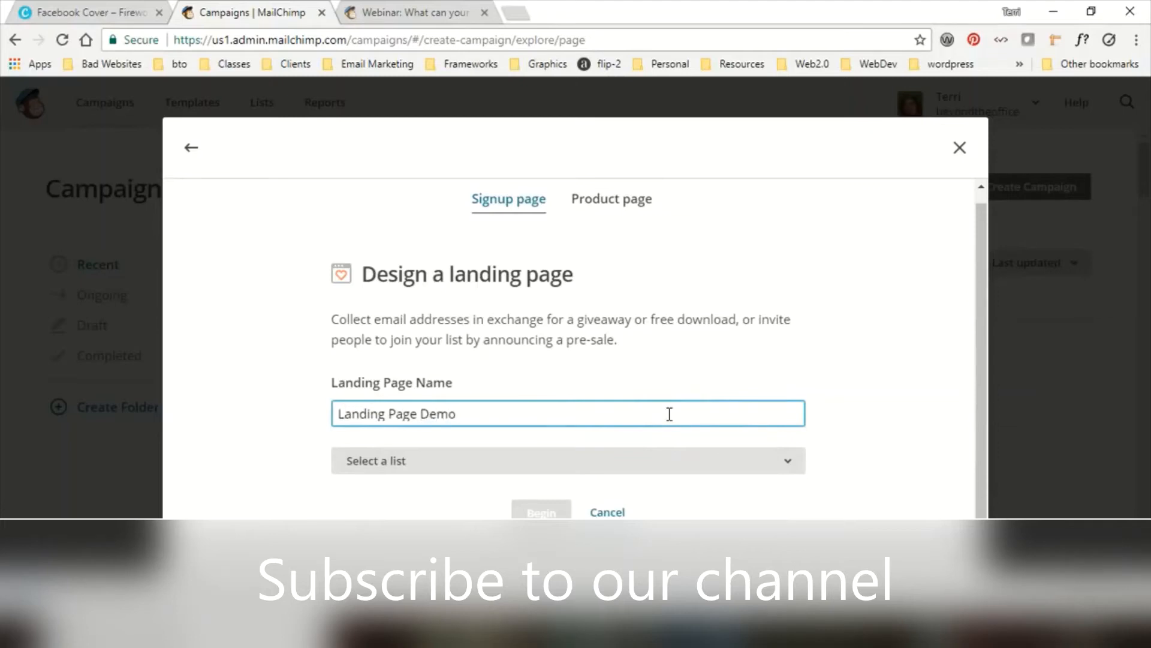
{"action": "left_click", "coordinate": [658, 459]}
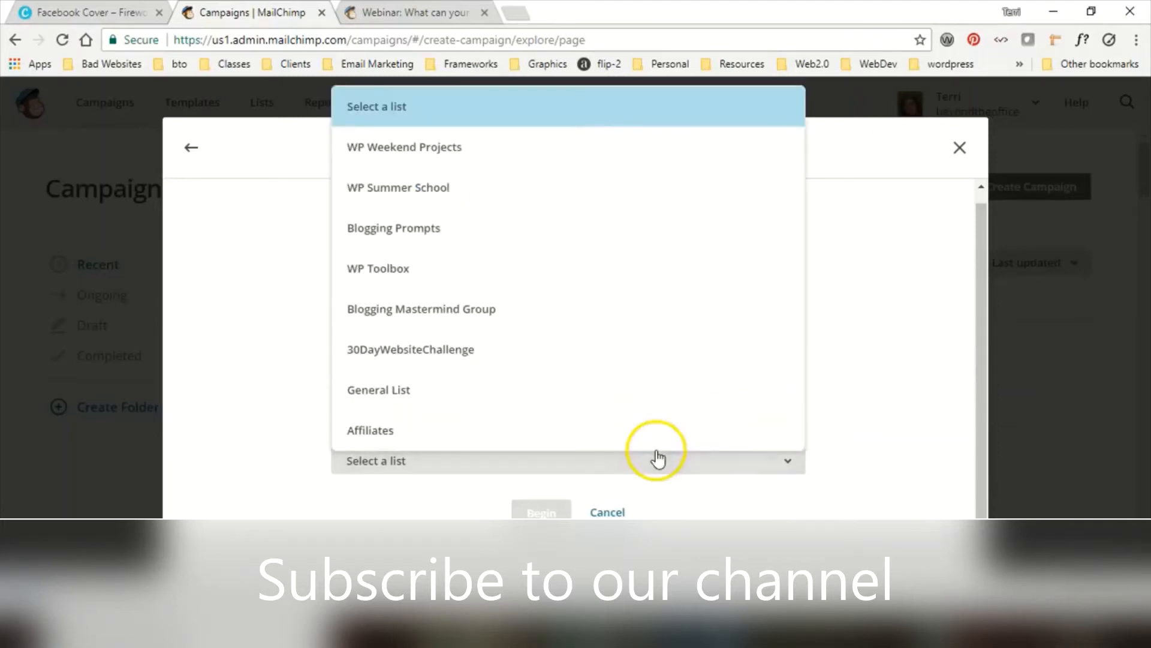
{"action": "left_click", "coordinate": [524, 186]}
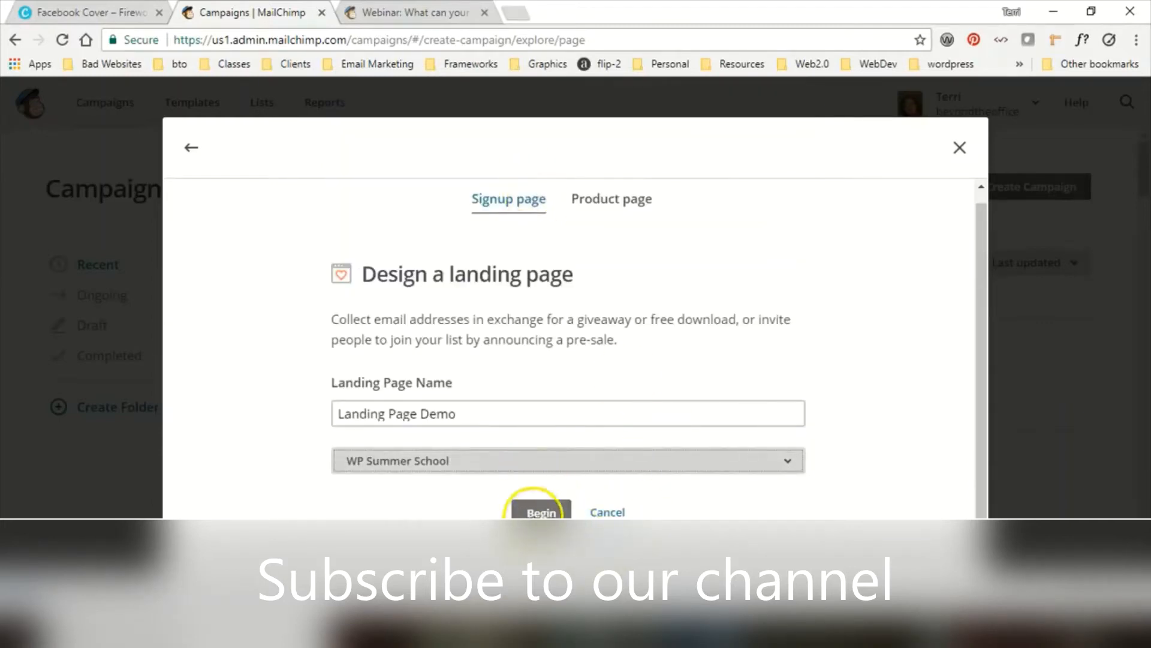
{"action": "left_click", "coordinate": [533, 511]}
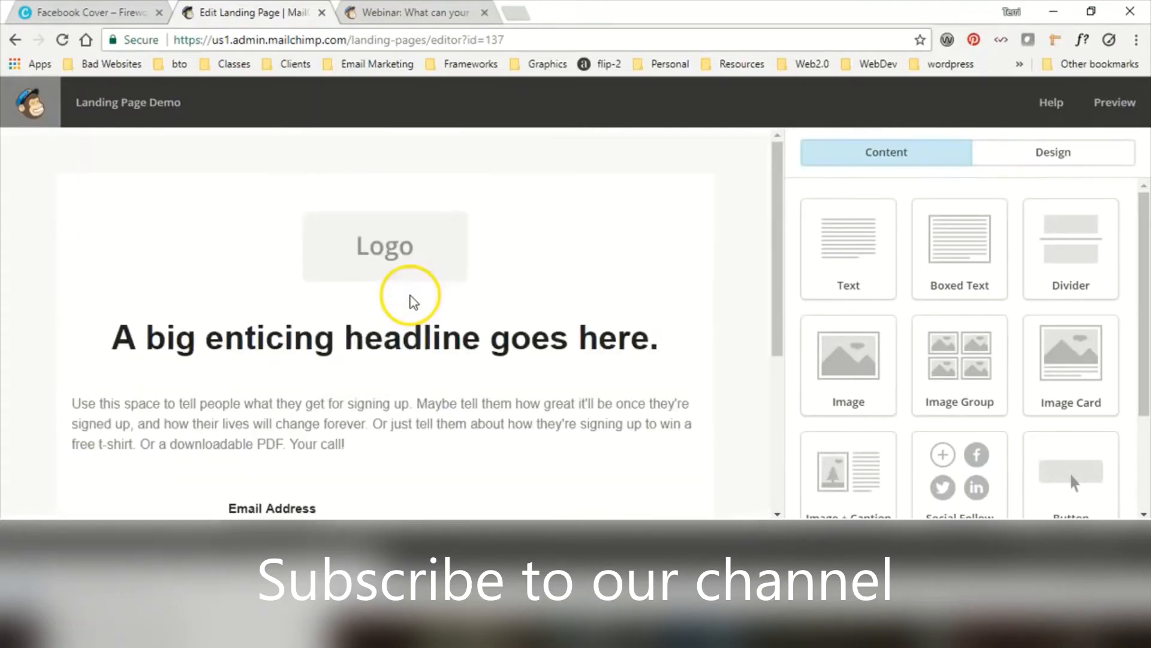
Step: Start replacing the landing page's logo placeholder with an image uploaded from the computer
{"action": "left_click", "coordinate": [539, 288]}
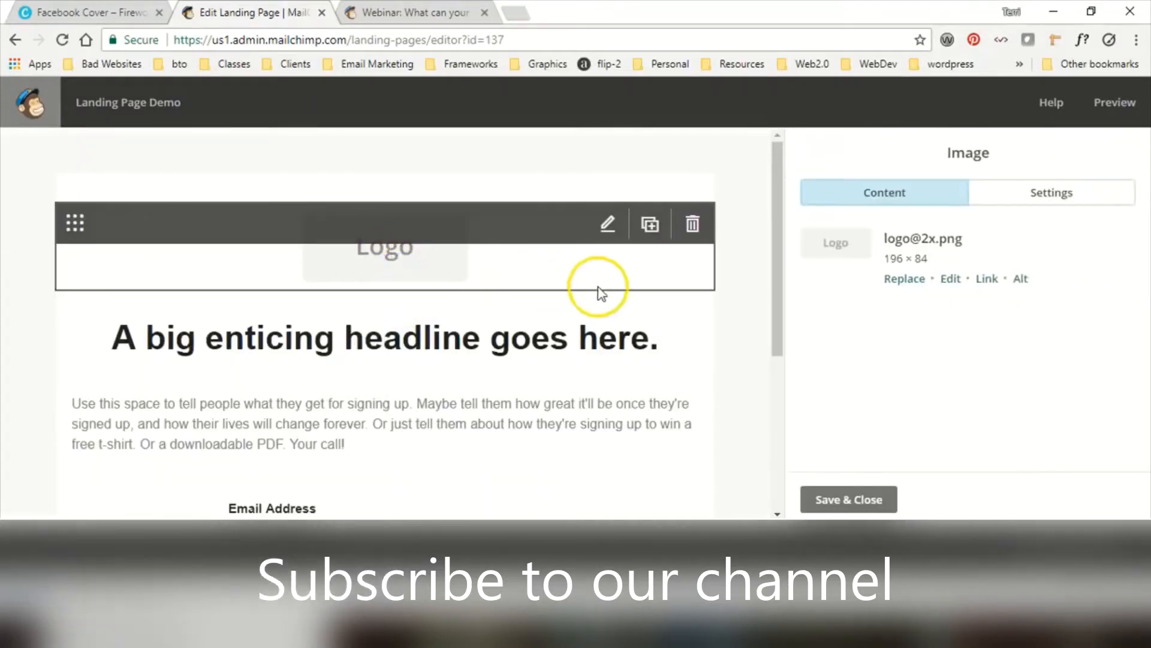
{"action": "left_click", "coordinate": [923, 288]}
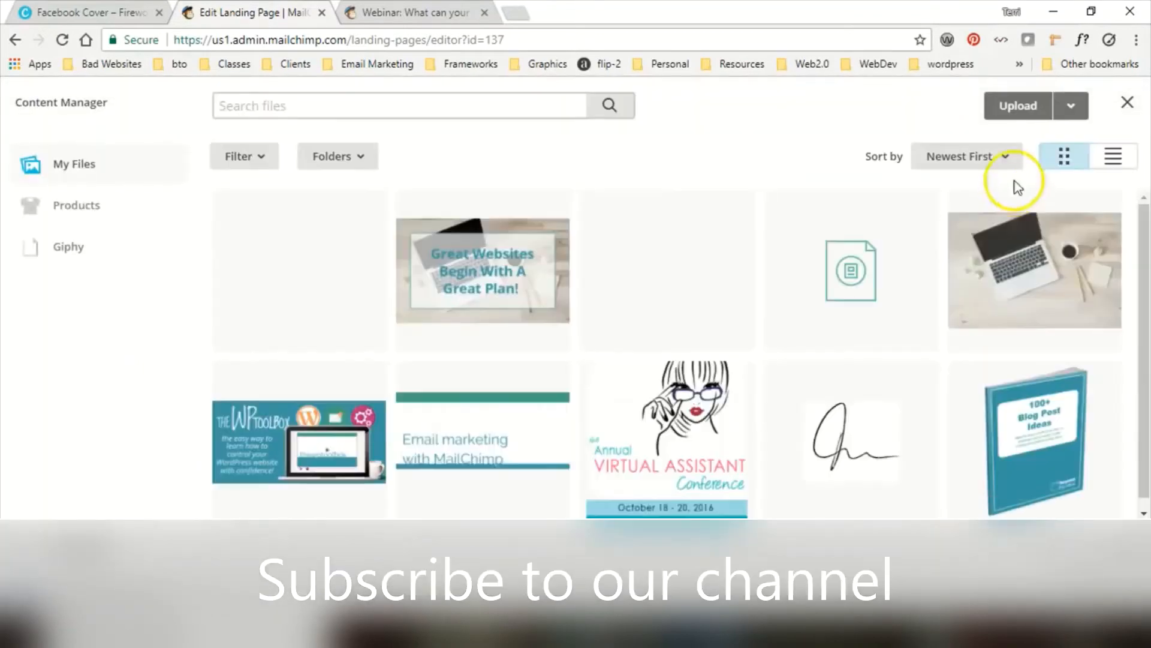
{"action": "left_click", "coordinate": [1032, 112]}
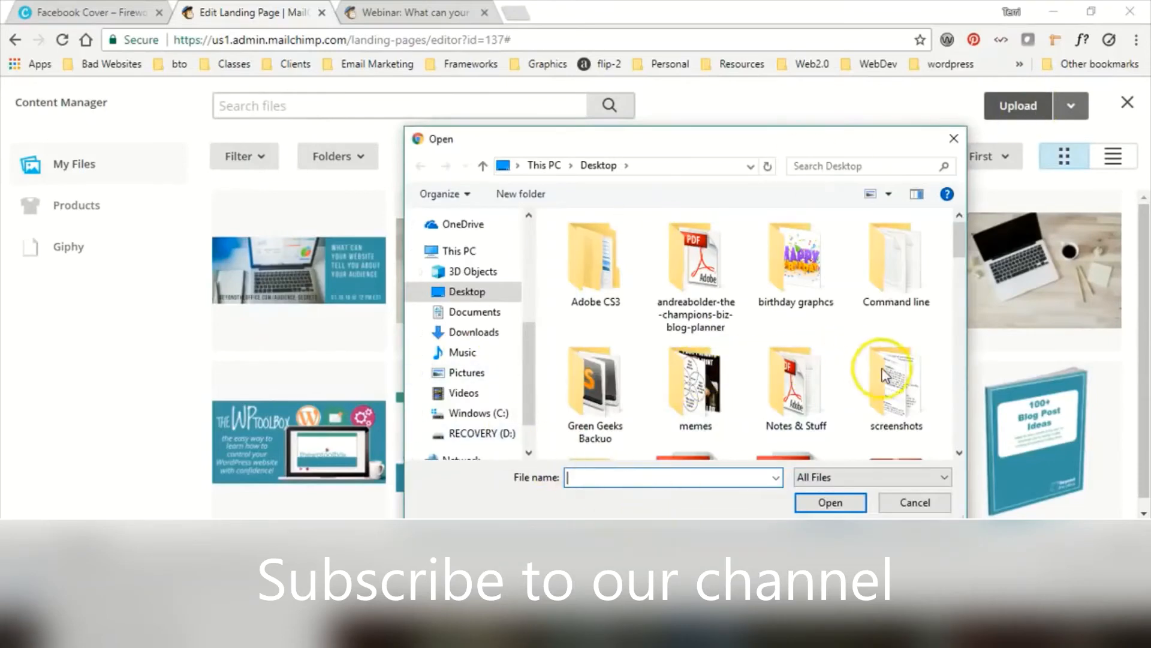